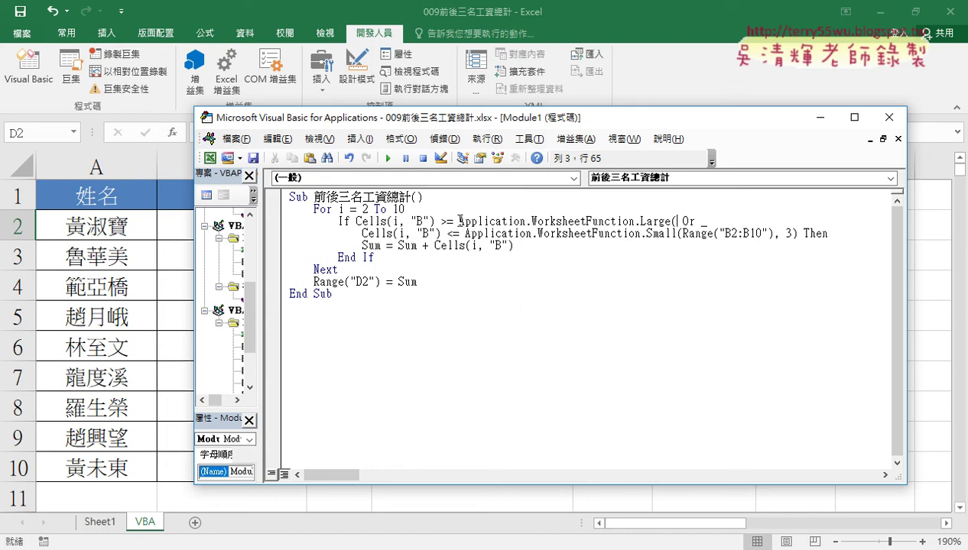
Restore line 3's If condition to Application.WorksheetFunction.Large(Range("B2:B10"), 3) after retyping it and undoing.
{"action": "left_click_drag", "start_coordinate": [460, 221], "coordinate": [526, 221]}
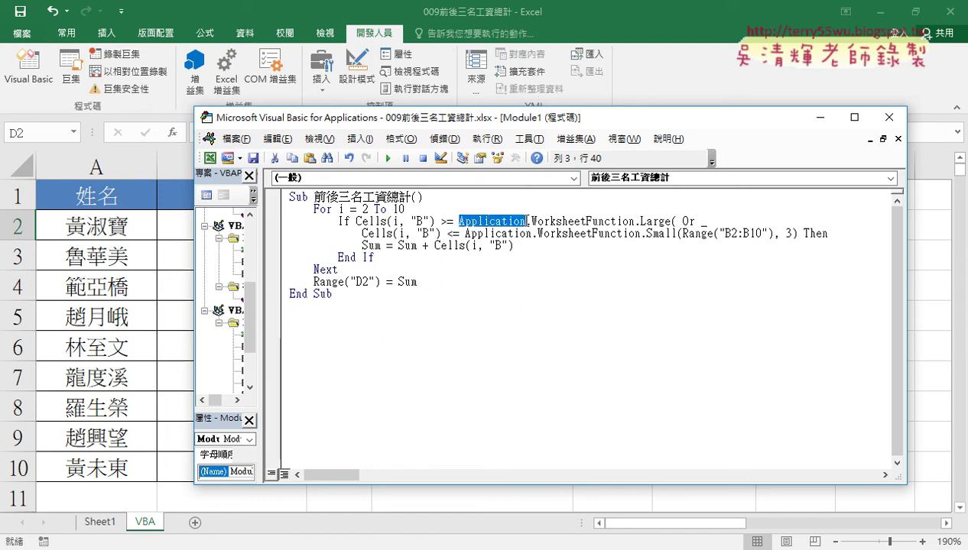
{"action": "left_click_drag", "start_coordinate": [526, 222], "coordinate": [636, 222]}
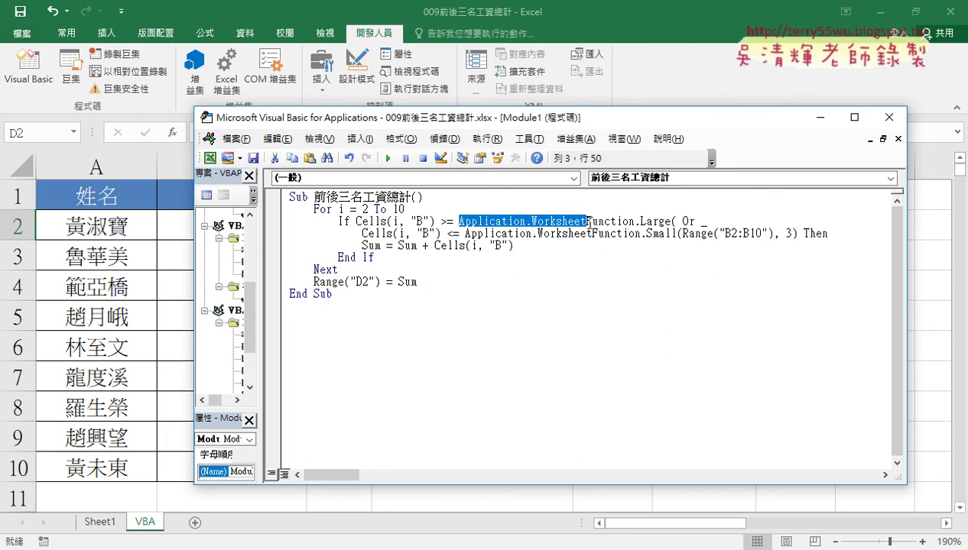
{"action": "left_click", "coordinate": [678, 221]}
{"action": "mouse_move", "coordinate": [635, 222]}
{"action": "left_mouse_down"}
{"action": "mouse_move", "coordinate": [676, 222]}
{"action": "mouse_move", "coordinate": [642, 221]}
{"action": "left_mouse_up"}
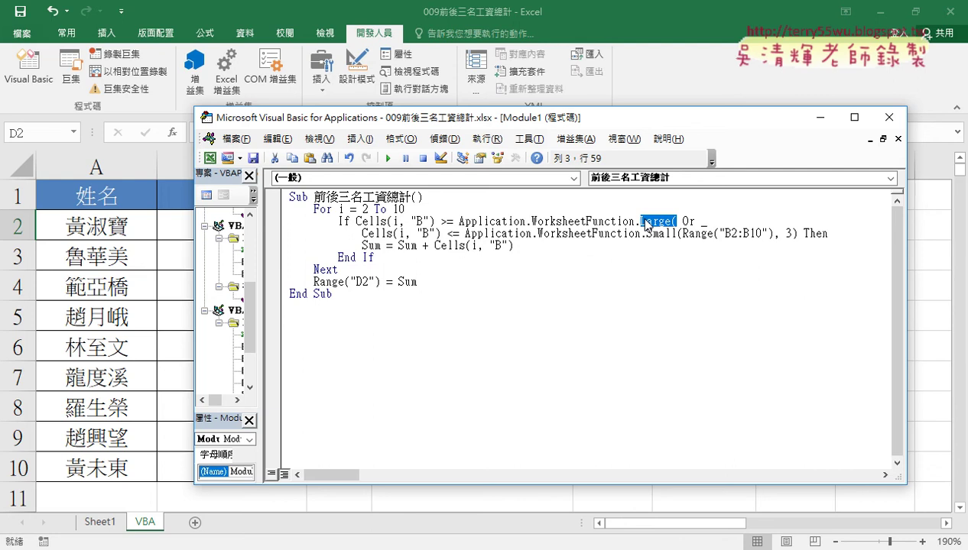
{"action": "key", "text": "BackSpace"}
{"action": "key", "text": "BackSpace"}
{"action": "key", "text": "BackSpace"}
{"action": "type", "text": "wo"}
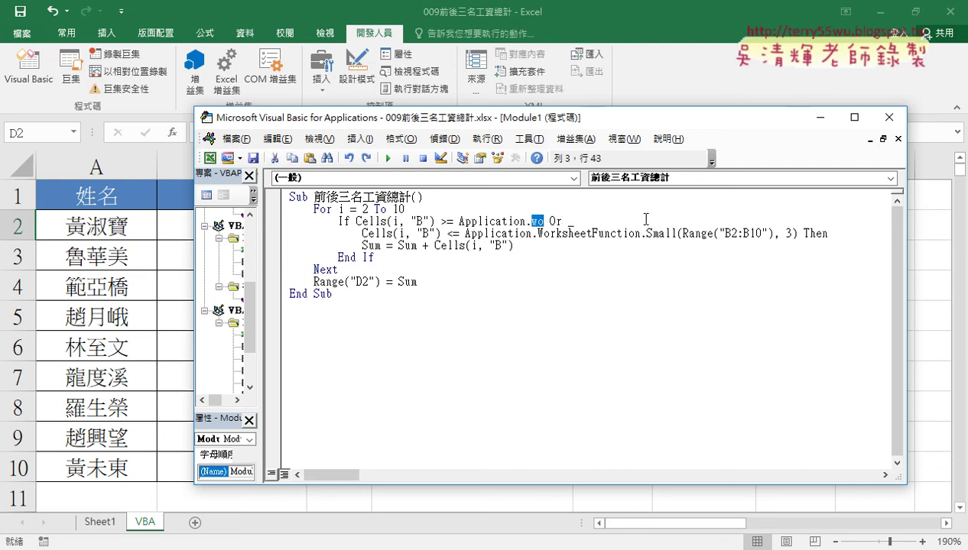
{"action": "key", "text": "ctrl+z"}
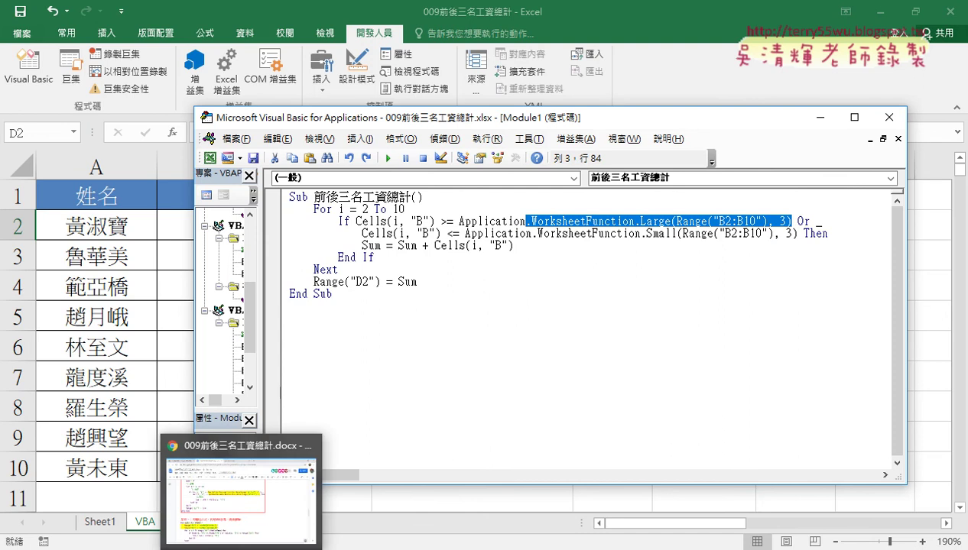
Bring up the Google Docs macro notes and scroll to the method-one Range lines.
{"action": "left_click", "coordinate": [239, 489]}
{"action": "scroll", "coordinate": [236, 416], "scroll_direction": "down", "scroll_amount": 2}
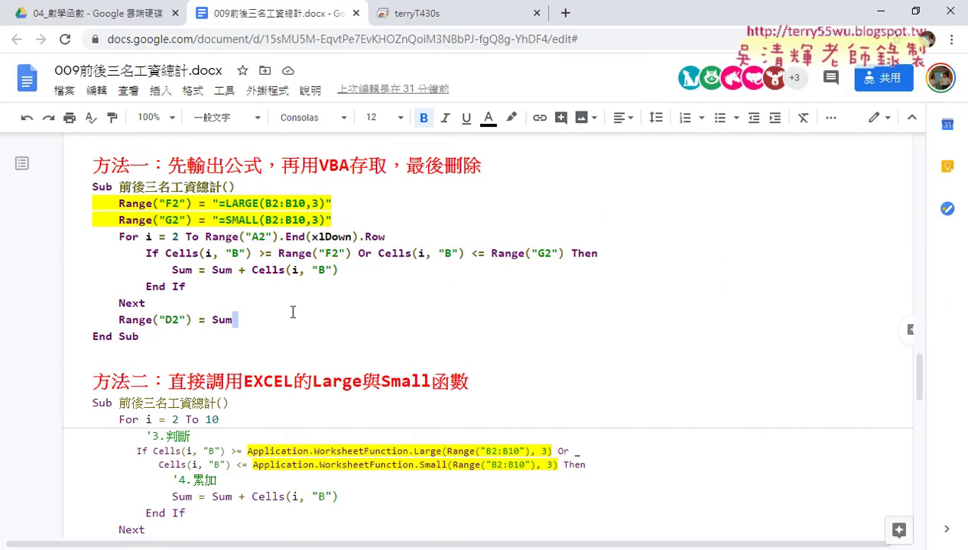
{"action": "left_click_drag", "start_coordinate": [332, 221], "coordinate": [78, 200]}
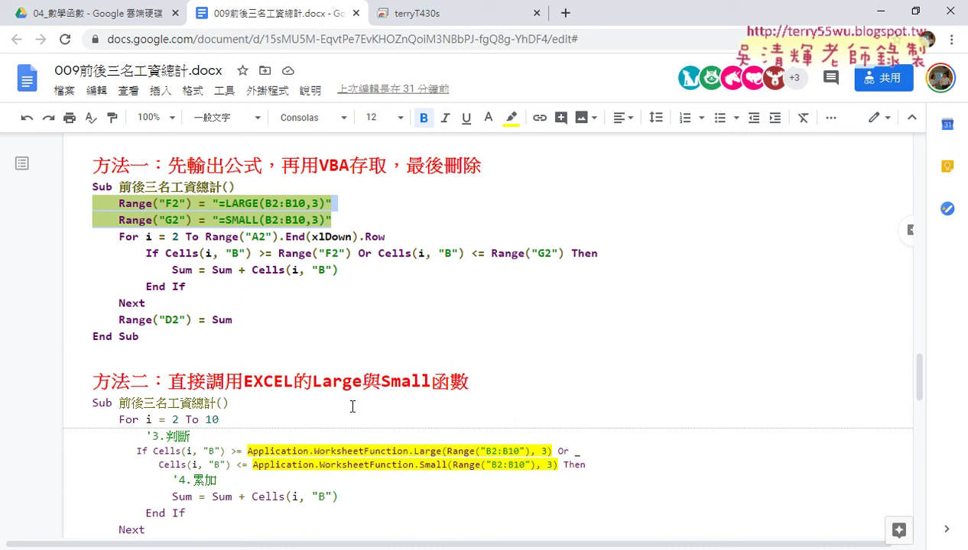
{"action": "left_click", "coordinate": [335, 288]}
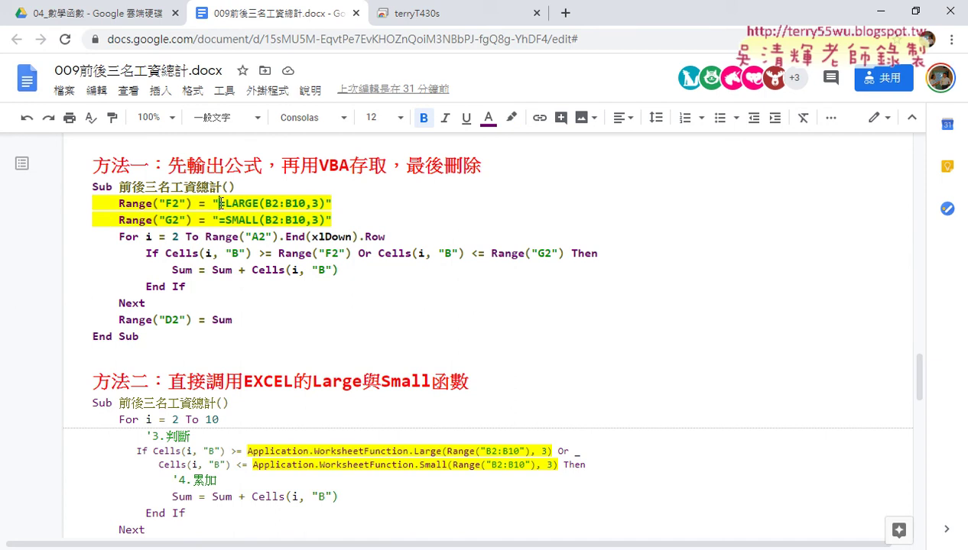
Select the =LARGE(B2:B10,3) formula on the Range("F2") line, undoing an accidental edit.
{"action": "left_click_drag", "start_coordinate": [221, 203], "coordinate": [324, 203]}
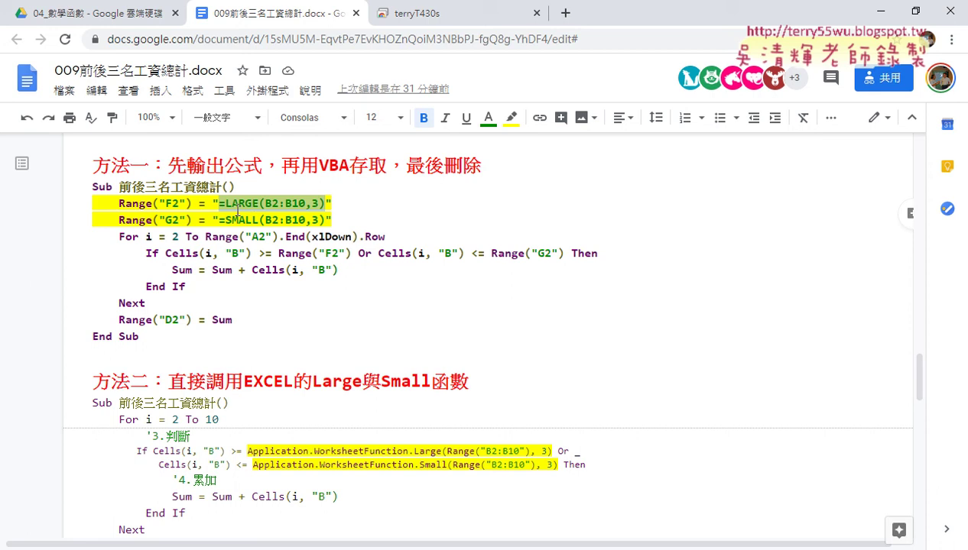
{"action": "left_click_drag", "start_coordinate": [192, 203], "coordinate": [124, 203]}
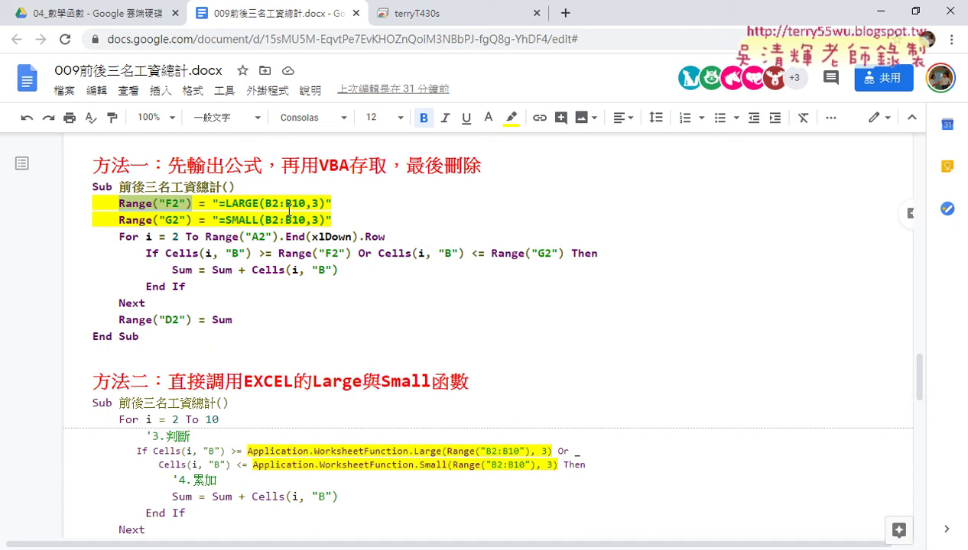
{"action": "left_click_drag", "start_coordinate": [325, 203], "coordinate": [228, 205]}
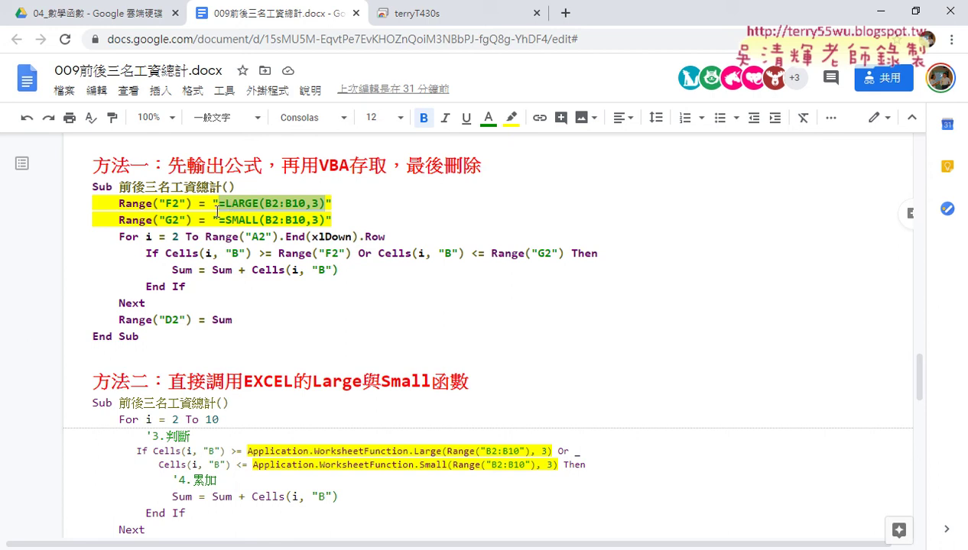
{"action": "left_click_drag", "start_coordinate": [192, 205], "coordinate": [121, 204]}
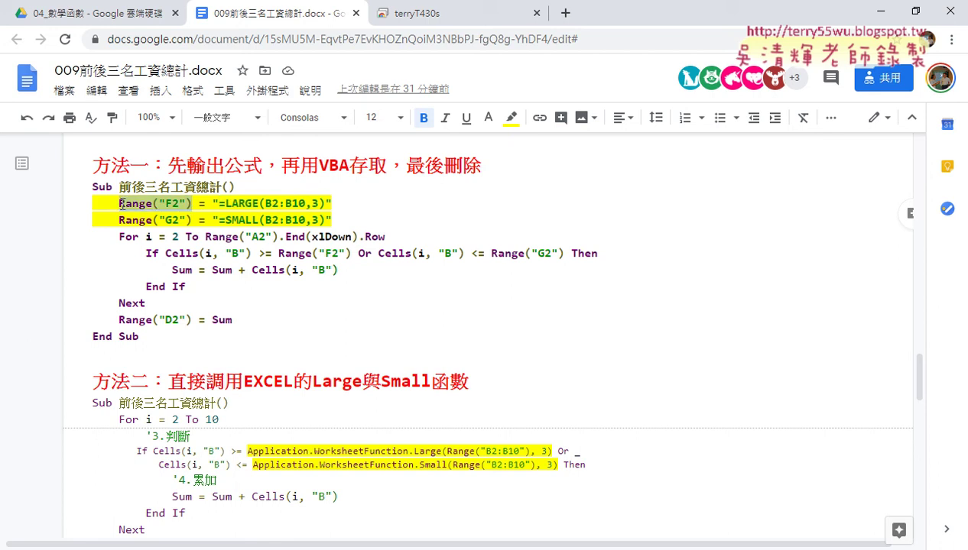
{"action": "type", "text": "A"}
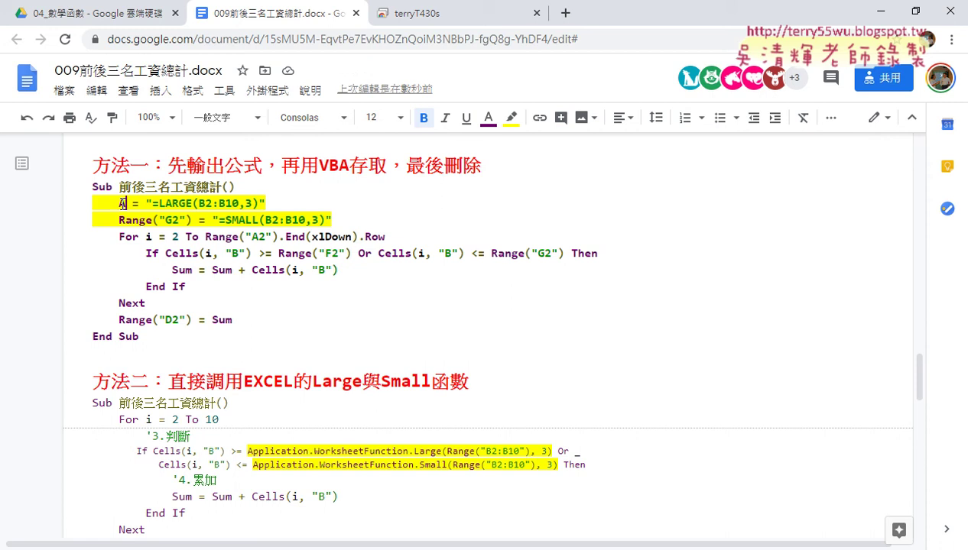
{"action": "key", "text": "ctrl+z"}
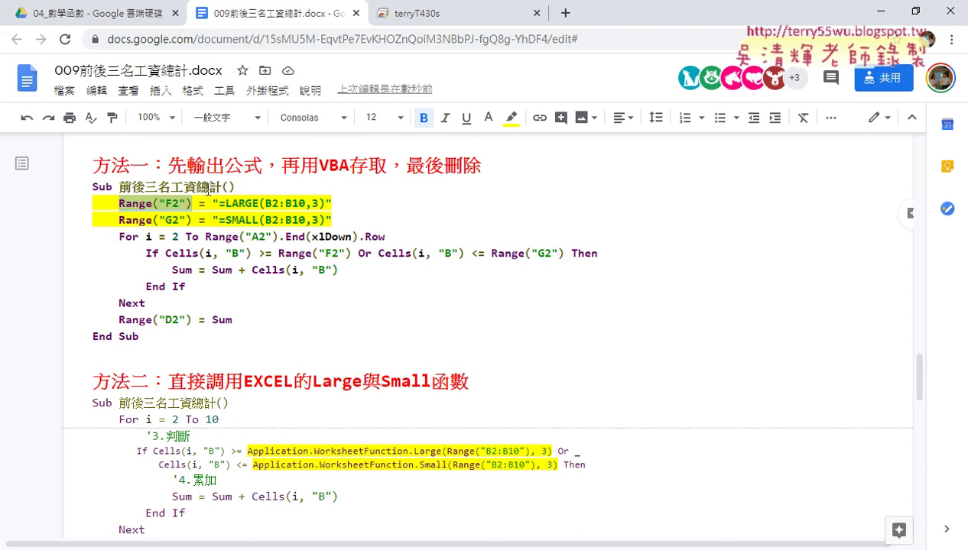
{"action": "left_click_drag", "start_coordinate": [218, 203], "coordinate": [328, 203]}
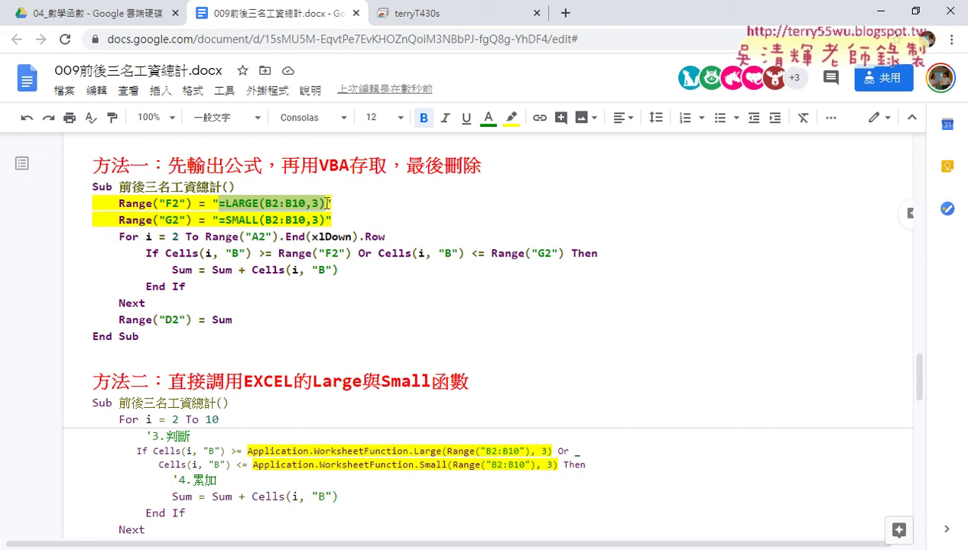
Paste =LARGE(B2:B10,3) into E2 of the 009 salary workbook, returning 37400.
{"action": "mouse_move", "coordinate": [408, 547]}
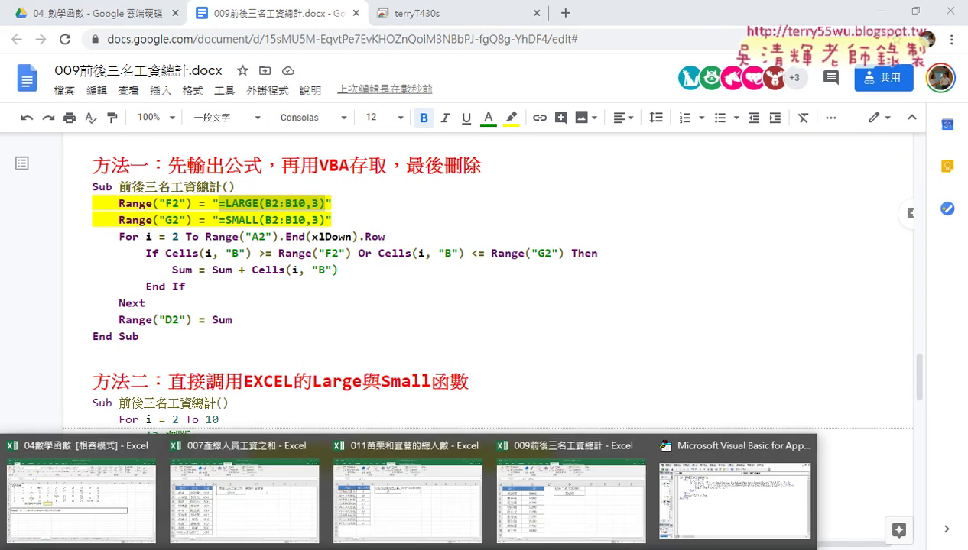
{"action": "left_click", "coordinate": [511, 510]}
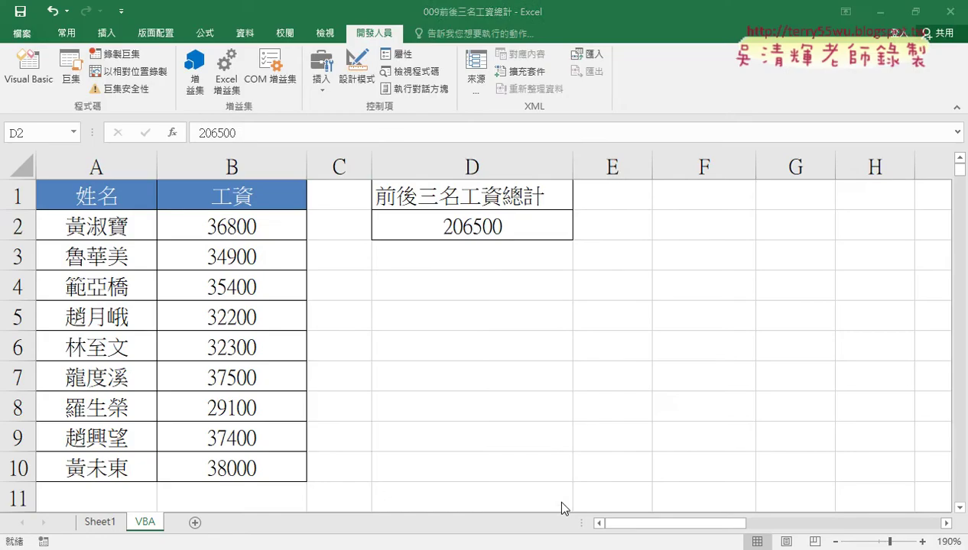
{"action": "left_click", "coordinate": [627, 222]}
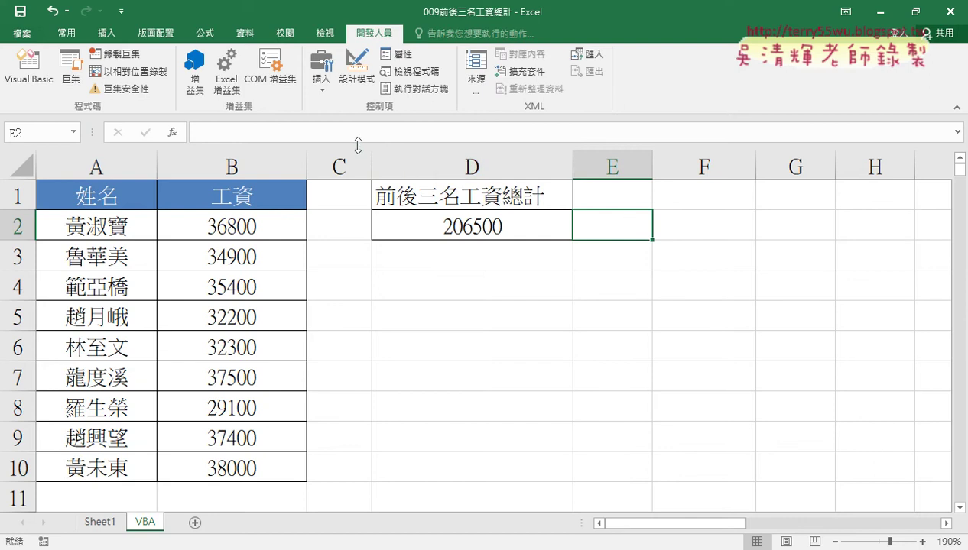
{"action": "left_click", "coordinate": [320, 133]}
{"action": "right_click", "coordinate": [301, 135]}
{"action": "left_click", "coordinate": [331, 204]}
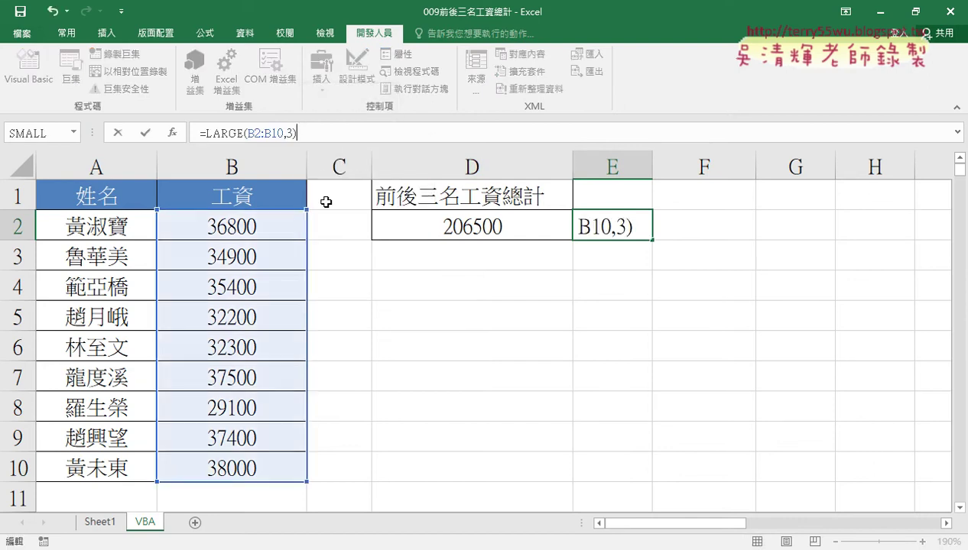
{"action": "left_click", "coordinate": [145, 133]}
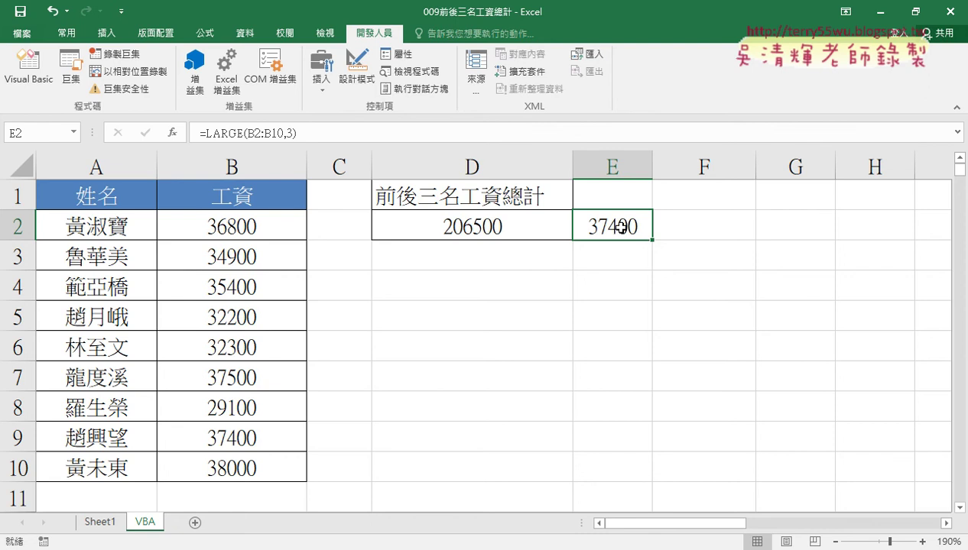
Close the 009 salary workbook, saving it as an Excel macro-enabled workbook.
{"action": "left_click", "coordinate": [937, 12]}
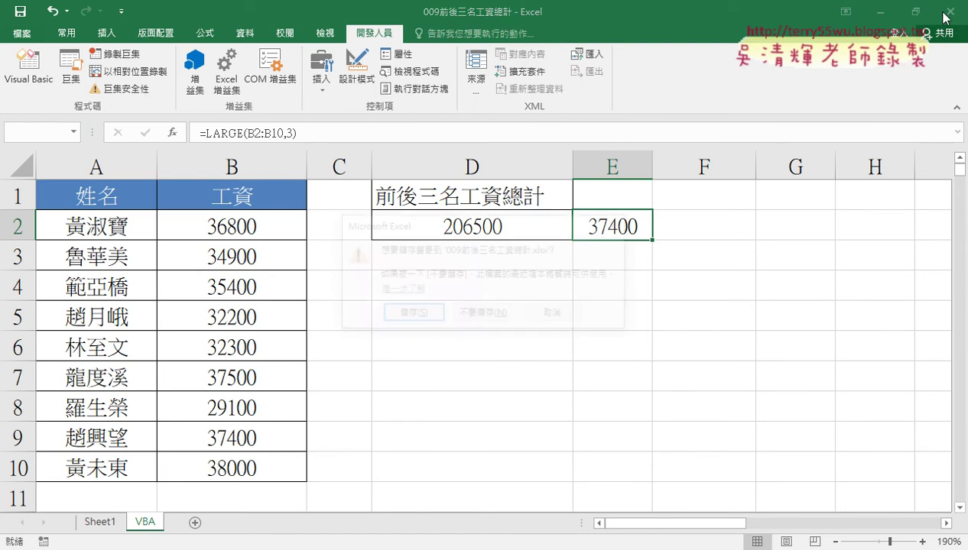
{"action": "left_click", "coordinate": [411, 314]}
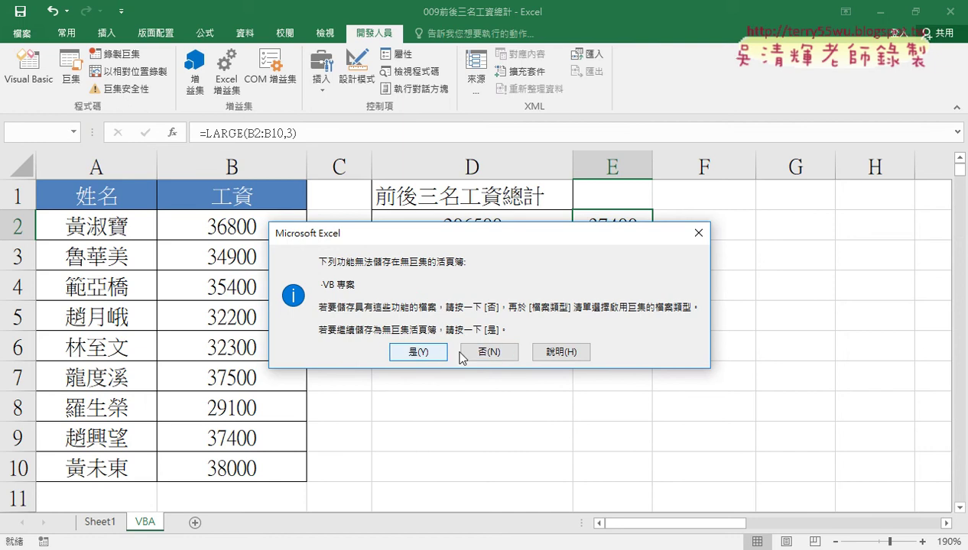
{"action": "left_click", "coordinate": [489, 350]}
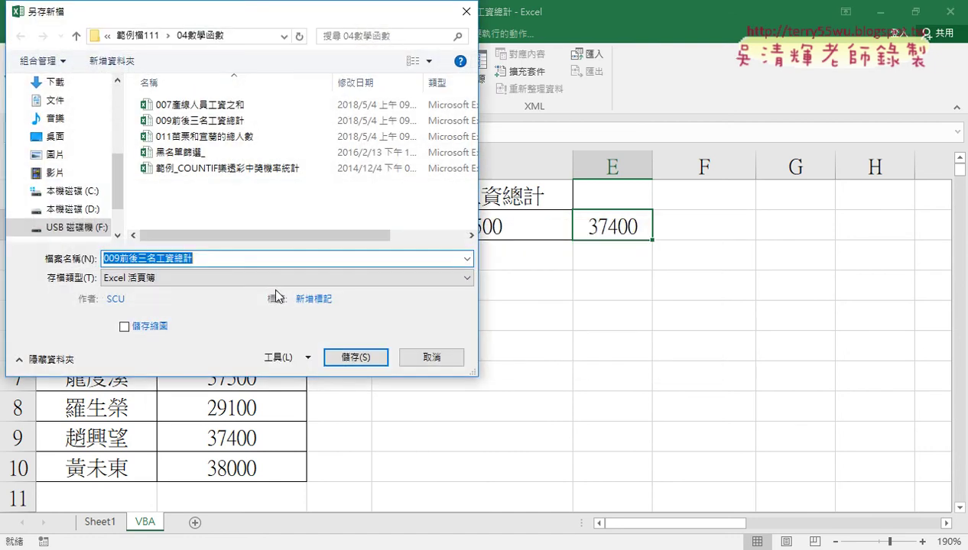
{"action": "left_click", "coordinate": [142, 278]}
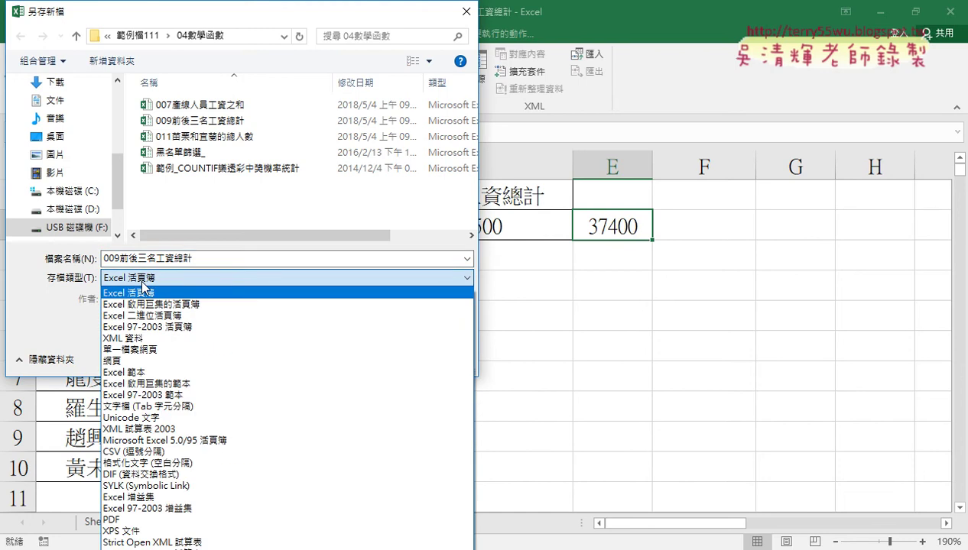
{"action": "left_click", "coordinate": [159, 305]}
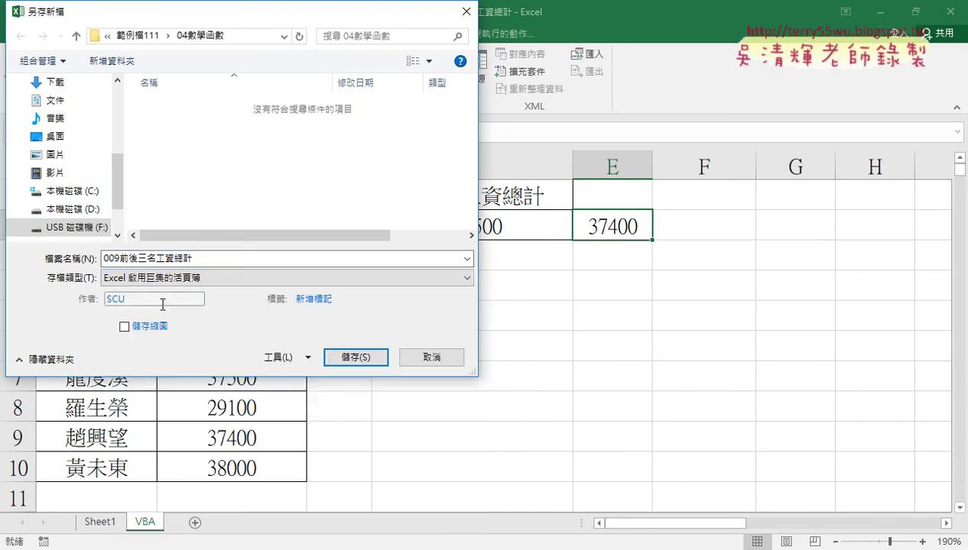
{"action": "left_click", "coordinate": [361, 357]}
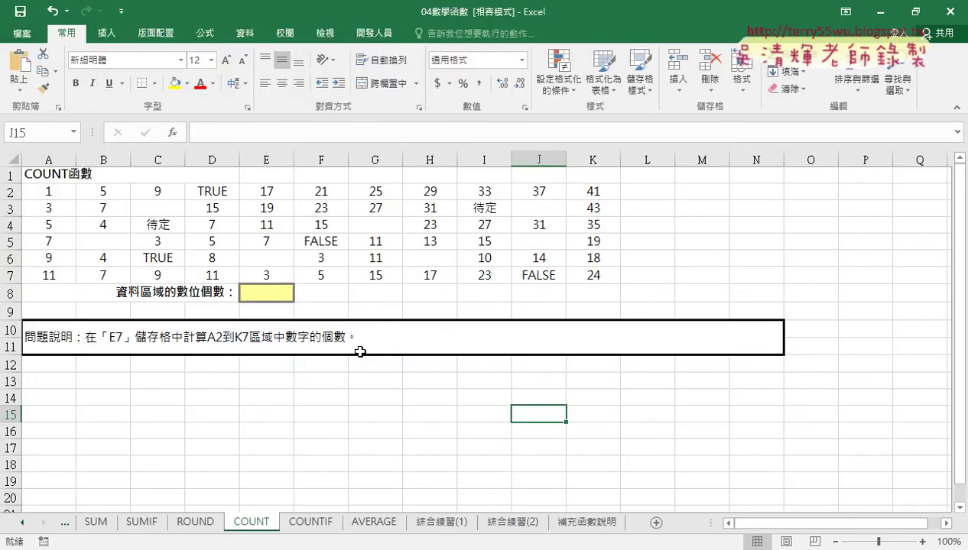
Close 011苗栗和宜蘭的總人數, saving it as an Excel macro-enabled workbook.
{"action": "mouse_move", "coordinate": [329, 546]}
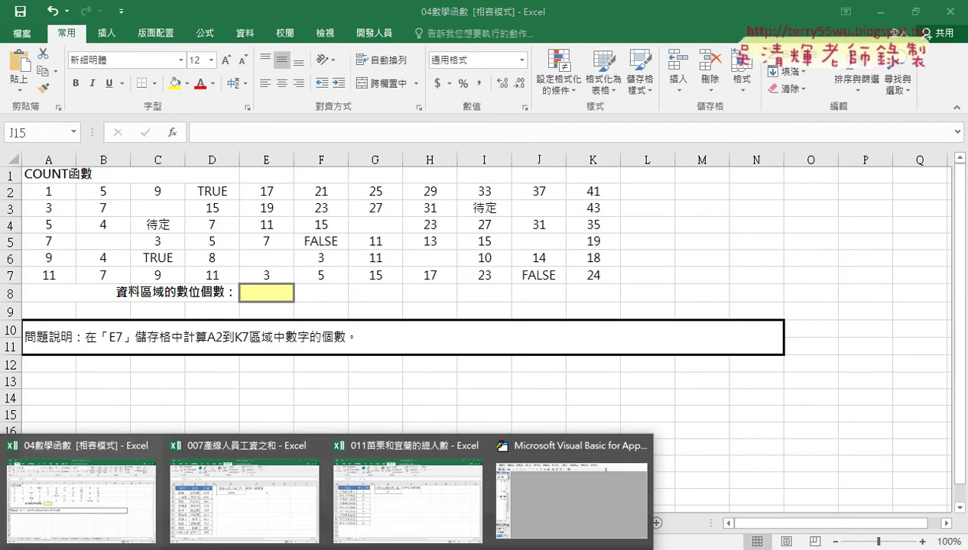
{"action": "left_click", "coordinate": [412, 517]}
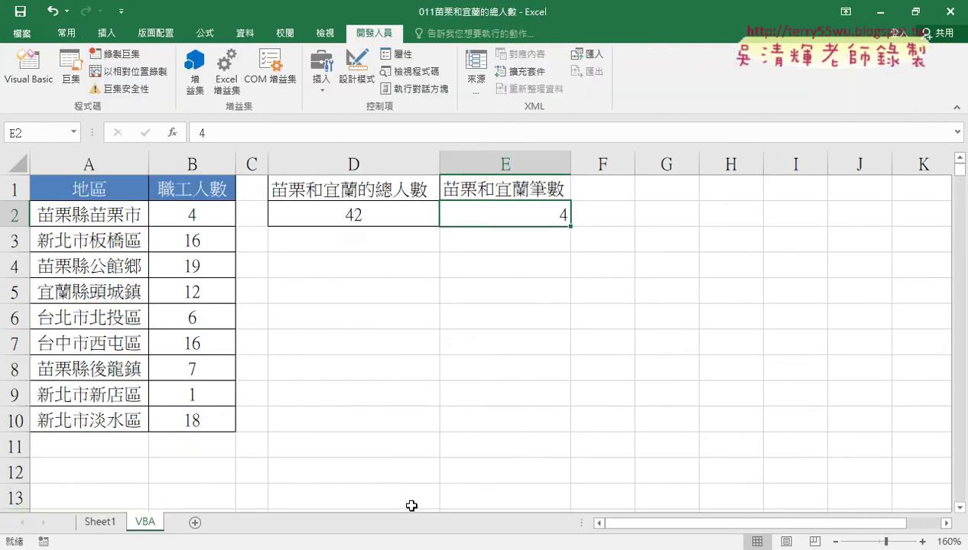
{"action": "left_click", "coordinate": [940, 9]}
{"action": "left_click", "coordinate": [417, 312]}
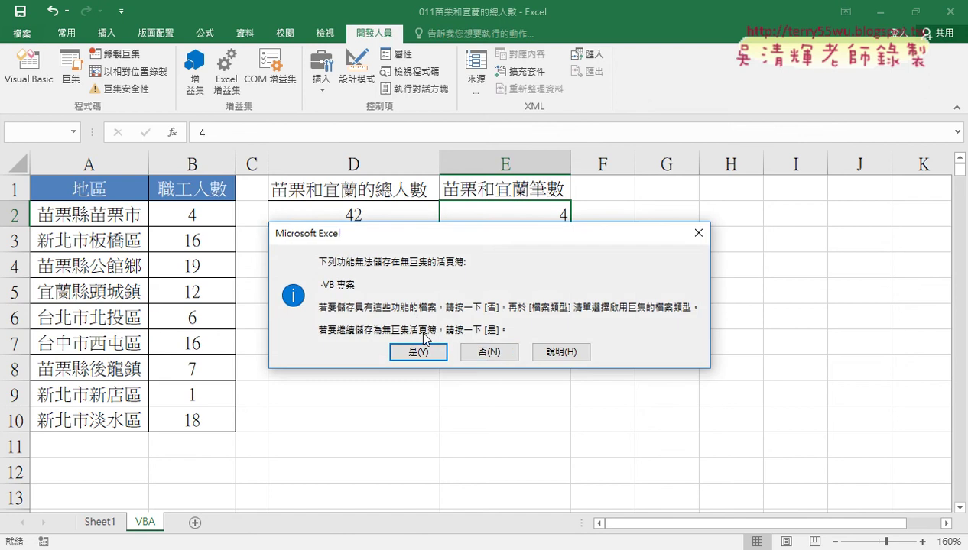
{"action": "left_click", "coordinate": [490, 353]}
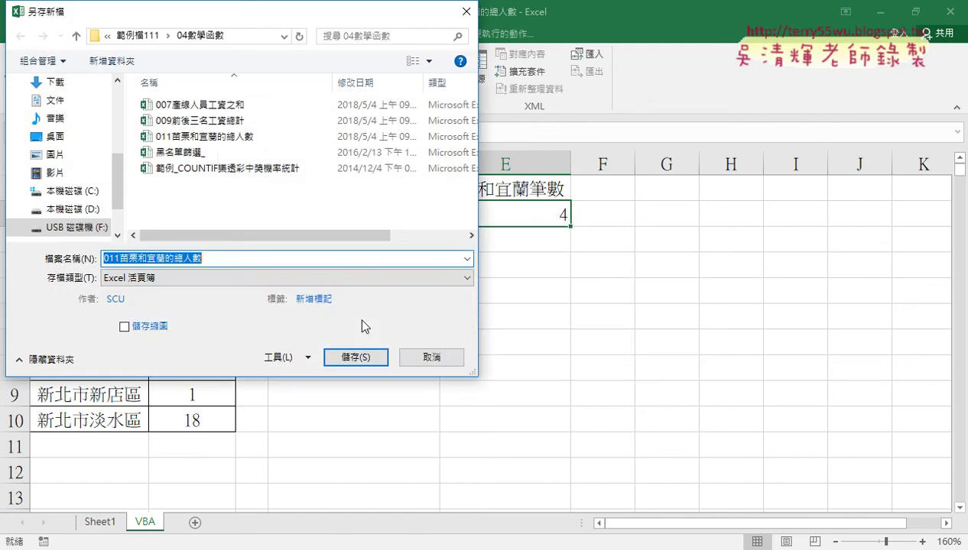
{"action": "left_click", "coordinate": [254, 279]}
{"action": "left_click", "coordinate": [238, 304]}
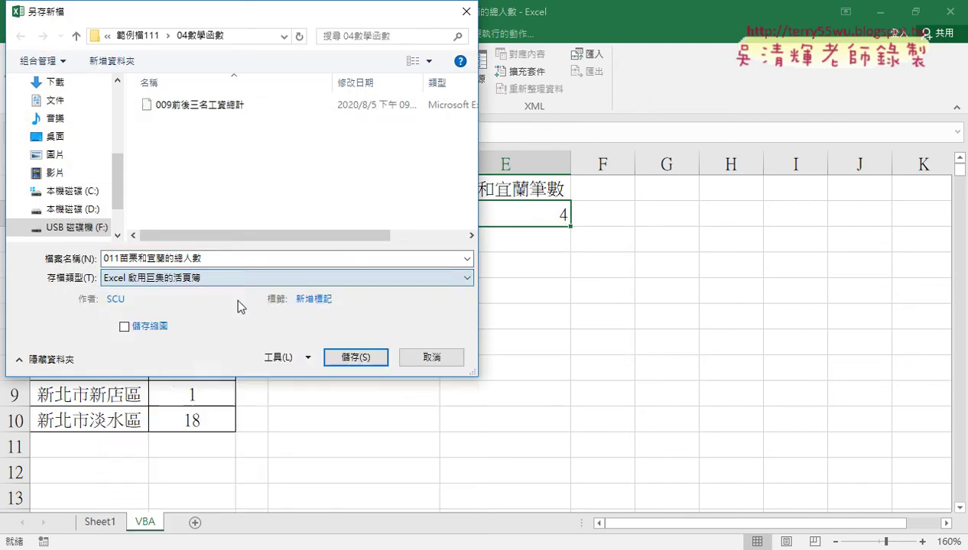
{"action": "left_click", "coordinate": [346, 363]}
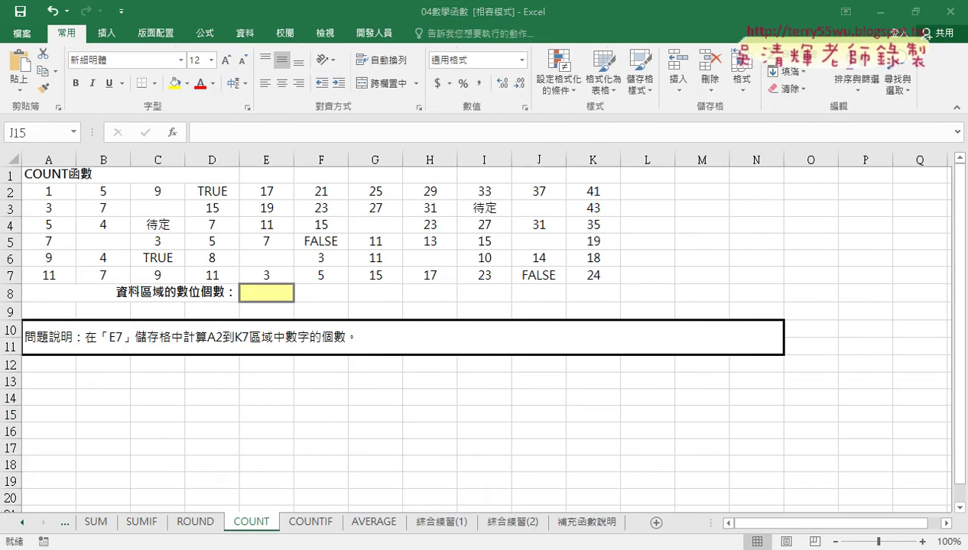
Close 007產線人員工資之和, saving it as an Excel macro-enabled workbook.
{"action": "left_click", "coordinate": [252, 505]}
{"action": "left_click", "coordinate": [950, 11]}
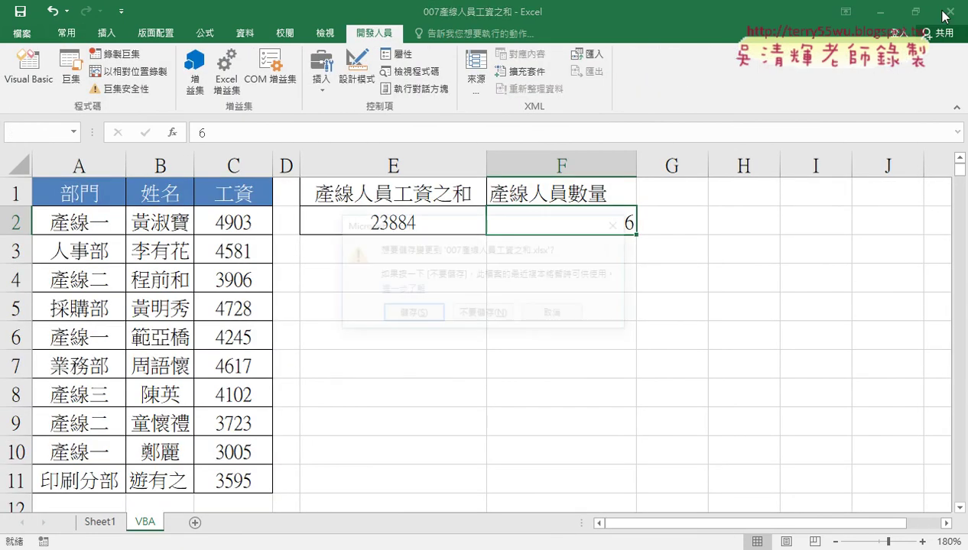
{"action": "left_click", "coordinate": [412, 321]}
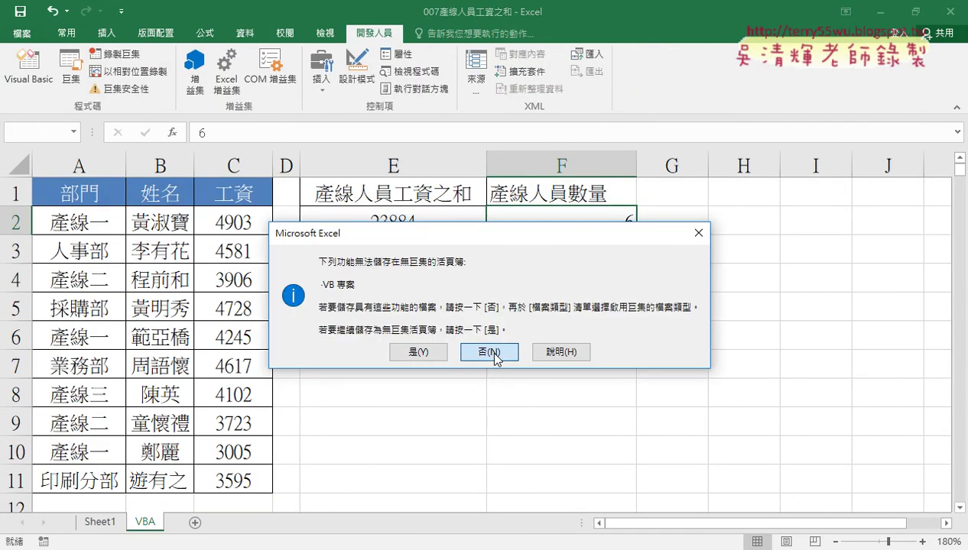
{"action": "left_click", "coordinate": [495, 354]}
{"action": "left_click", "coordinate": [264, 278]}
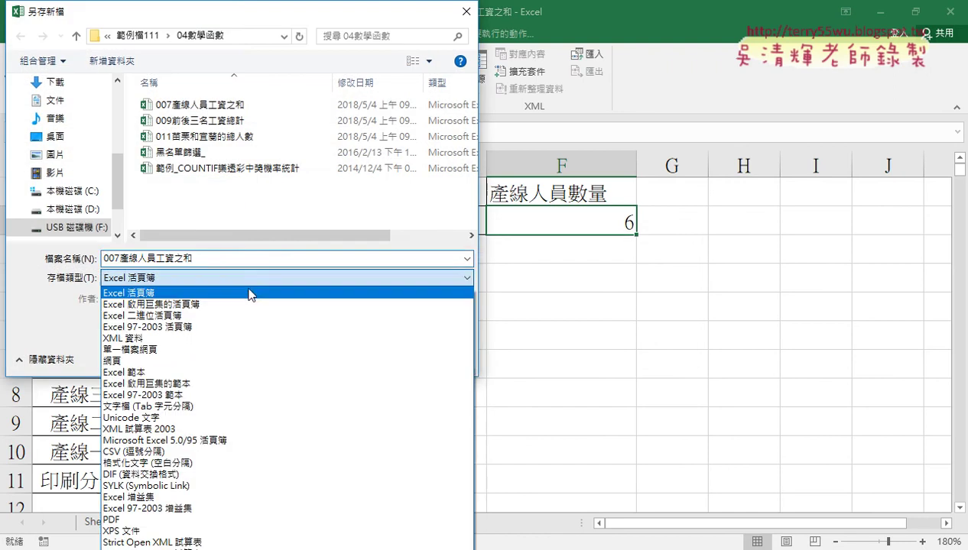
{"action": "left_click", "coordinate": [250, 304]}
{"action": "left_click", "coordinate": [353, 357]}
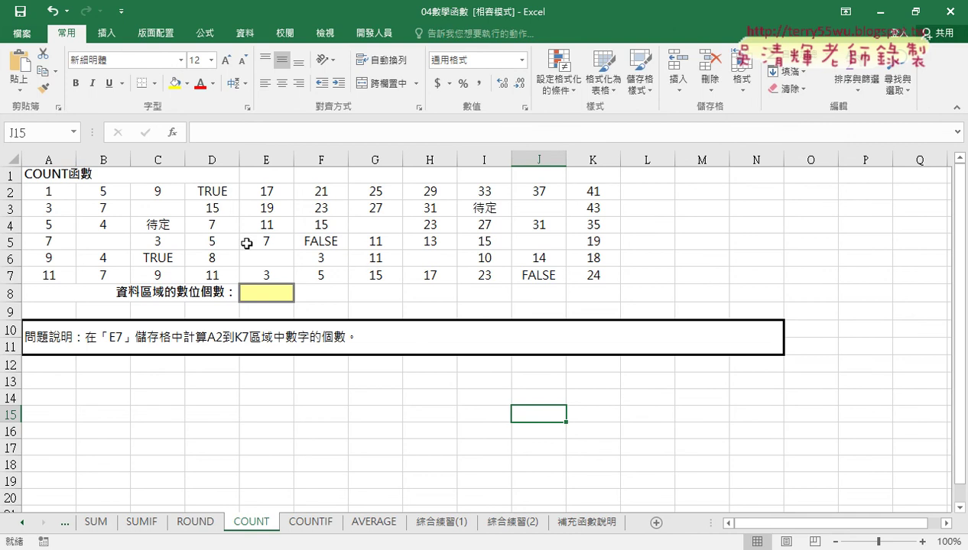
{"action": "mouse_move", "coordinate": [52, 191]}
{"action": "left_mouse_down"}
{"action": "mouse_move", "coordinate": [402, 268]}
{"action": "mouse_move", "coordinate": [596, 276]}
{"action": "left_mouse_up"}
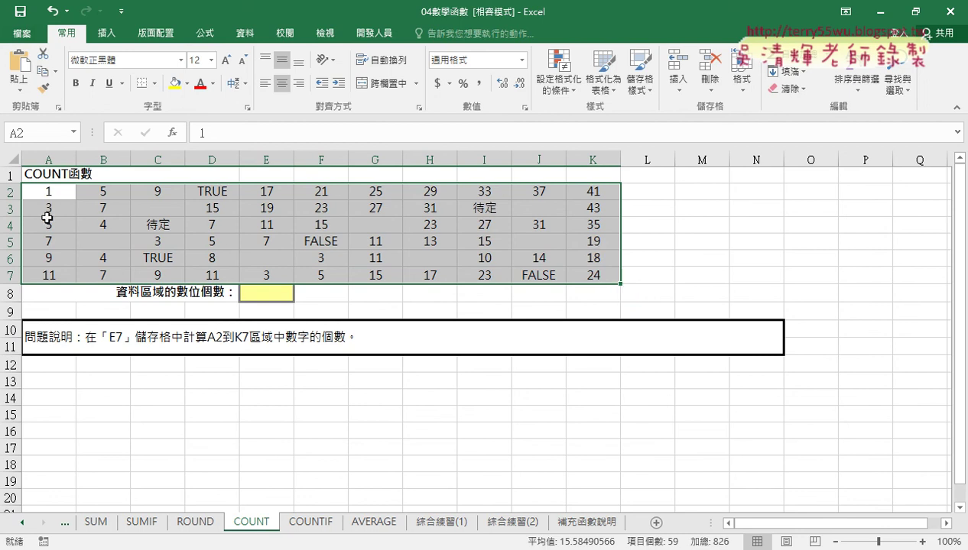
{"action": "left_click", "coordinate": [149, 224]}
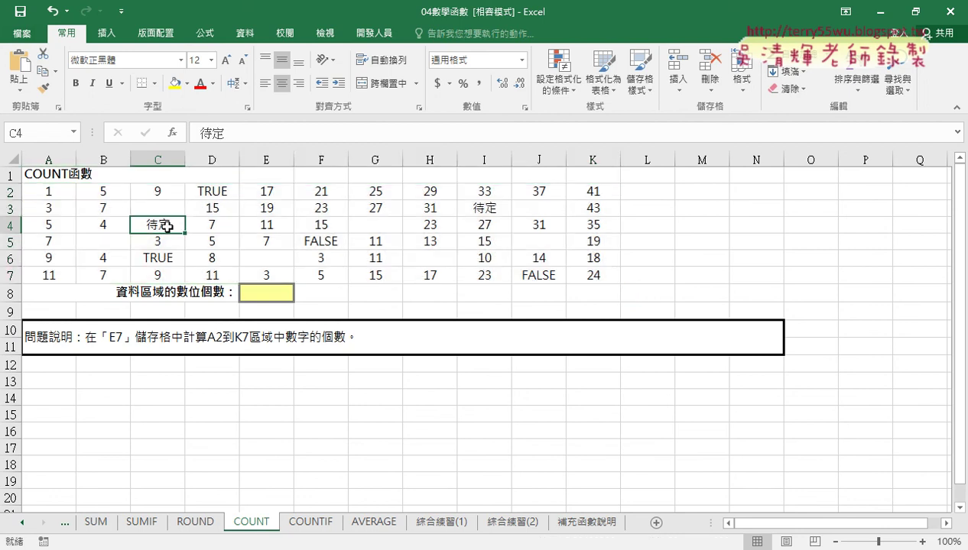
{"action": "left_click", "coordinate": [166, 259]}
{"action": "left_click", "coordinate": [161, 206]}
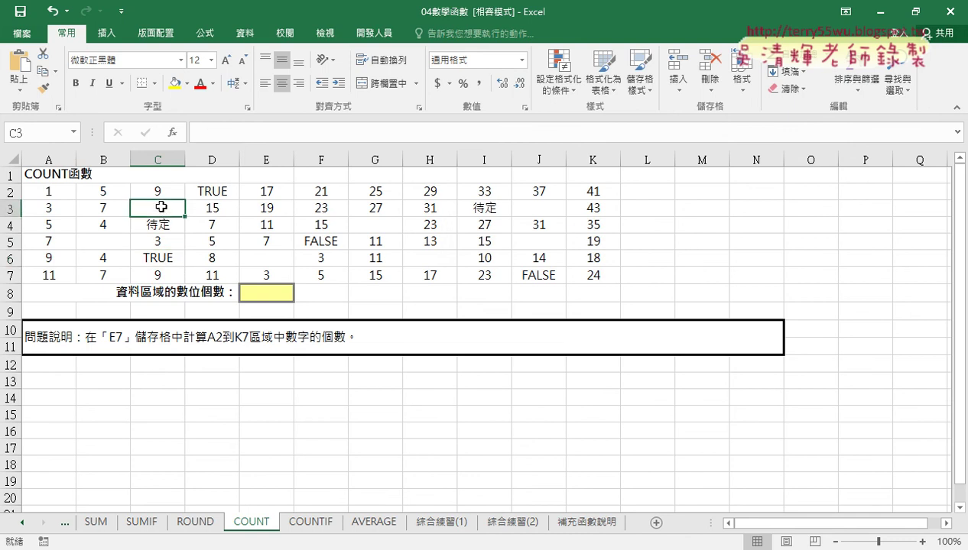
{"action": "left_click_drag", "start_coordinate": [48, 194], "coordinate": [598, 275]}
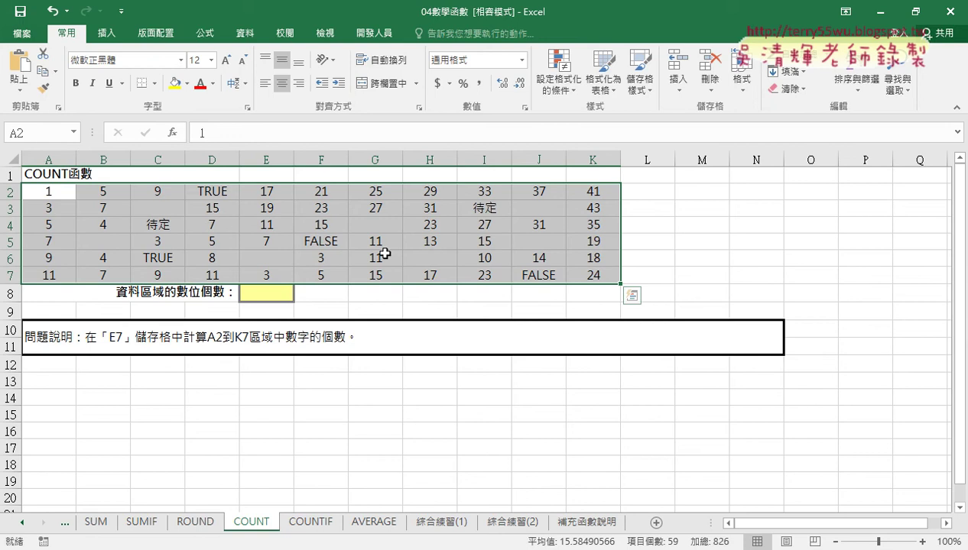
{"action": "left_click", "coordinate": [265, 296]}
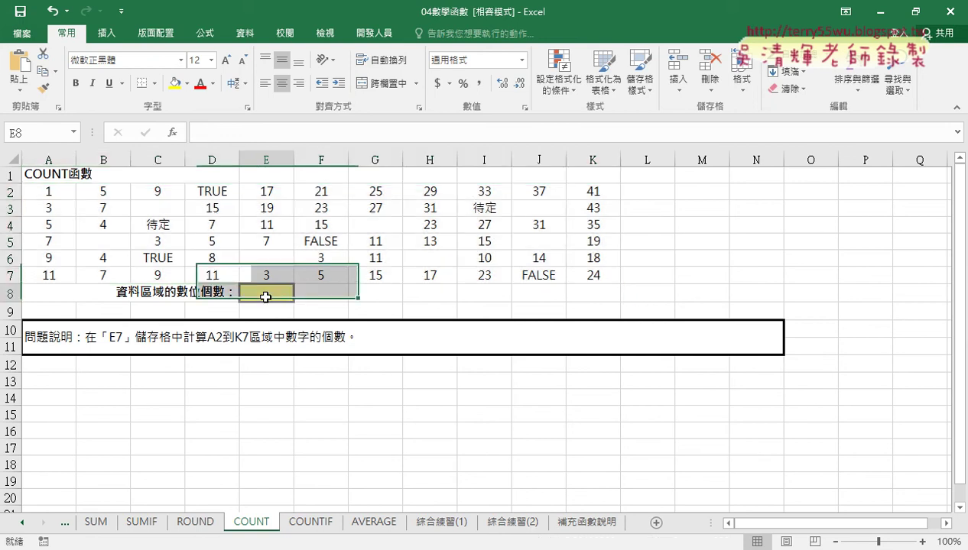
Enter =COUNT(A2:K7) in E8 through Insert Function, giving 53 numeric cells.
{"action": "left_click", "coordinate": [173, 133]}
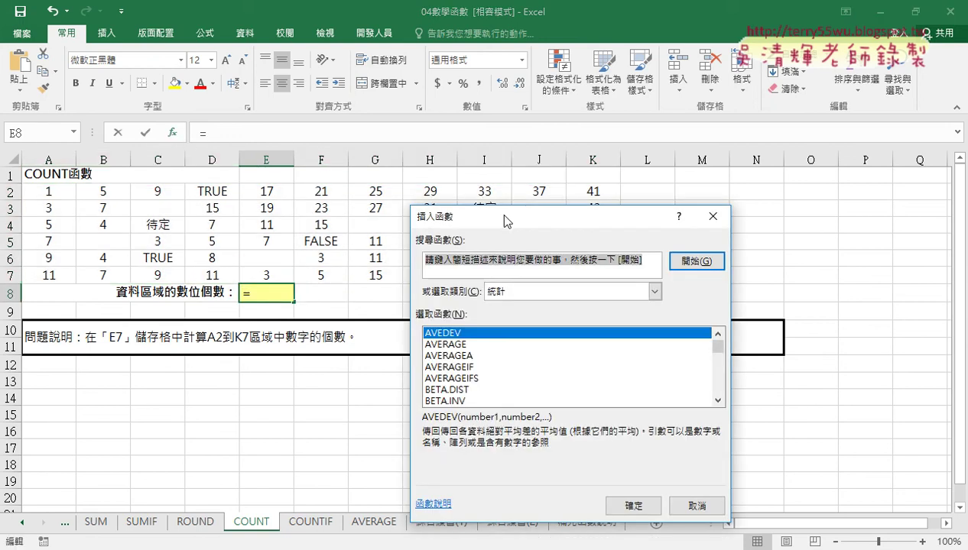
{"action": "left_click_drag", "start_coordinate": [498, 214], "coordinate": [516, 97]}
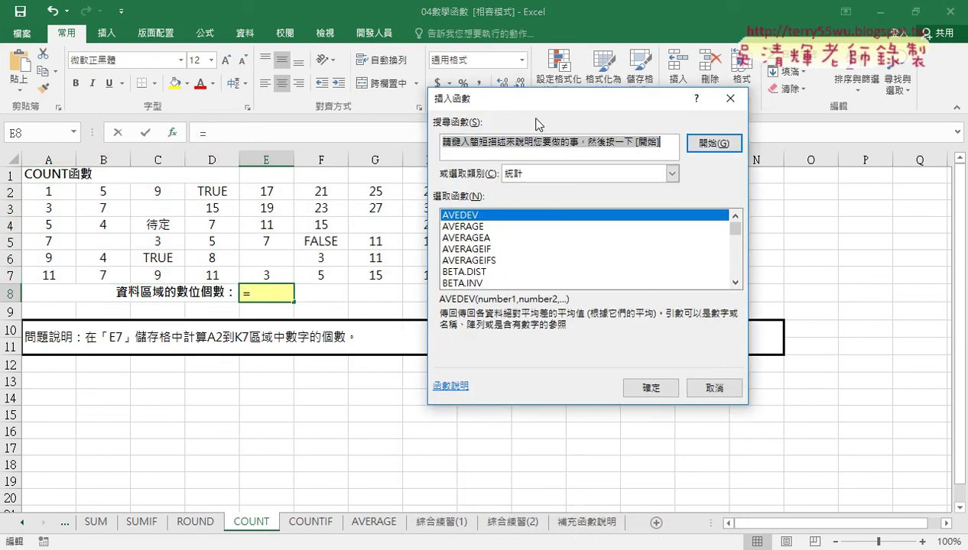
{"action": "left_click", "coordinate": [736, 283]}
{"action": "left_click", "coordinate": [737, 282]}
{"action": "left_click", "coordinate": [737, 282]}
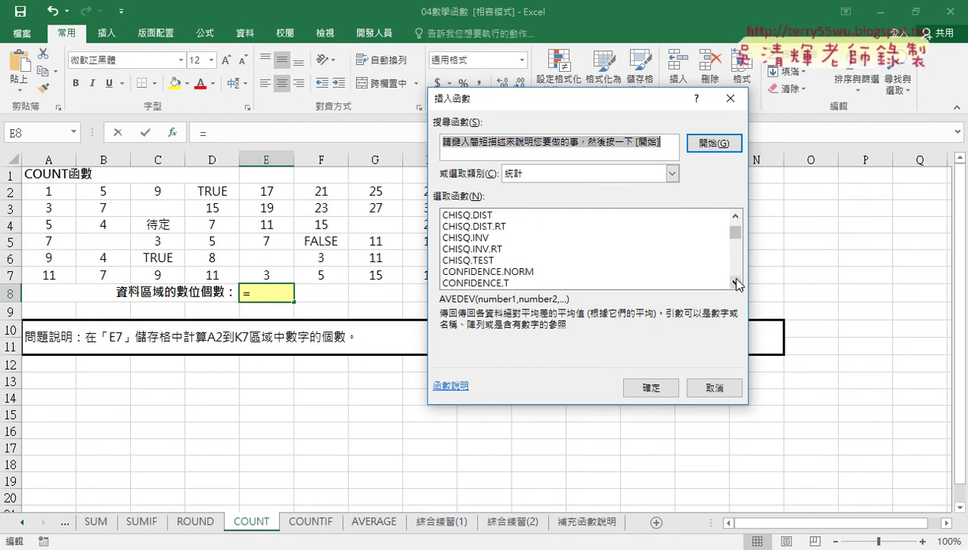
{"action": "left_click", "coordinate": [736, 282]}
{"action": "left_click", "coordinate": [736, 283]}
{"action": "left_click", "coordinate": [736, 282]}
{"action": "left_click", "coordinate": [736, 282]}
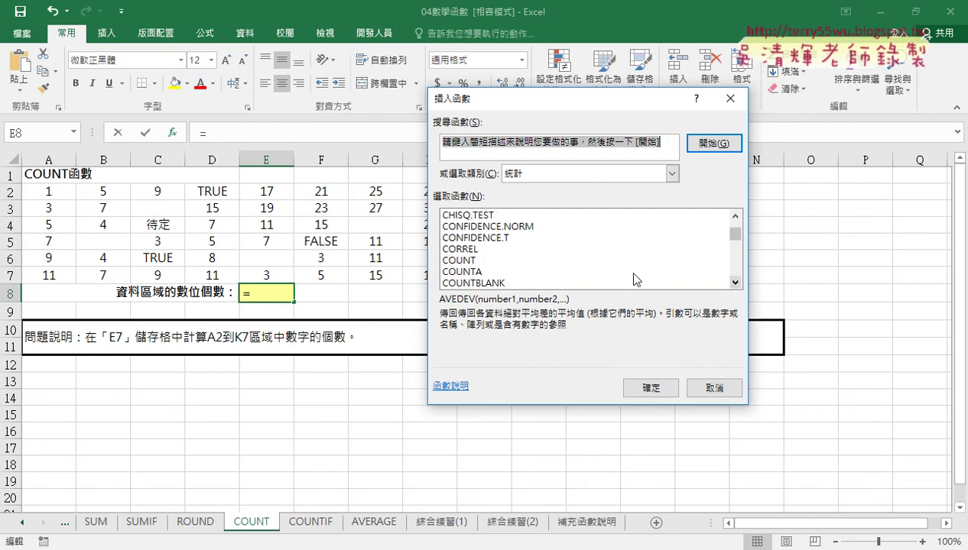
{"action": "left_click", "coordinate": [469, 261]}
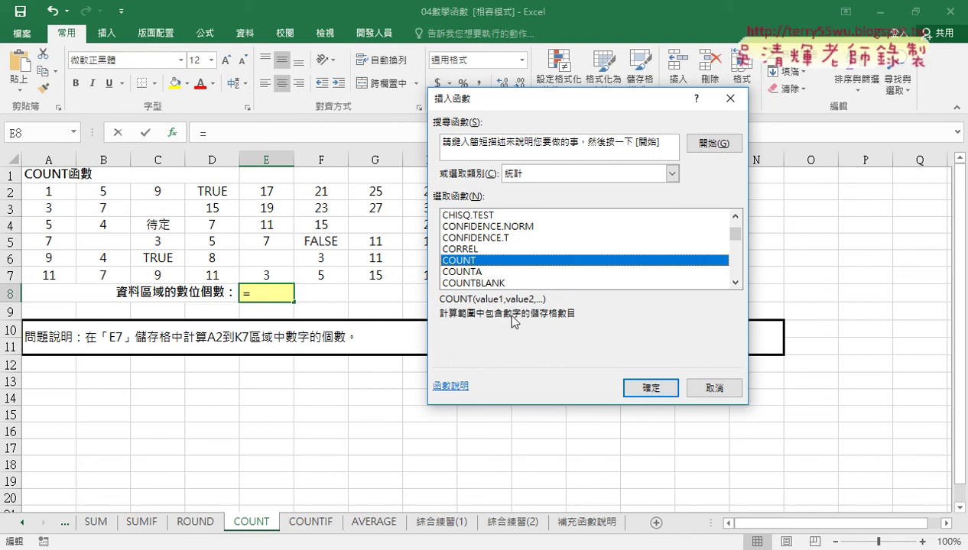
{"action": "left_click", "coordinate": [635, 383]}
{"action": "left_click", "coordinate": [59, 192]}
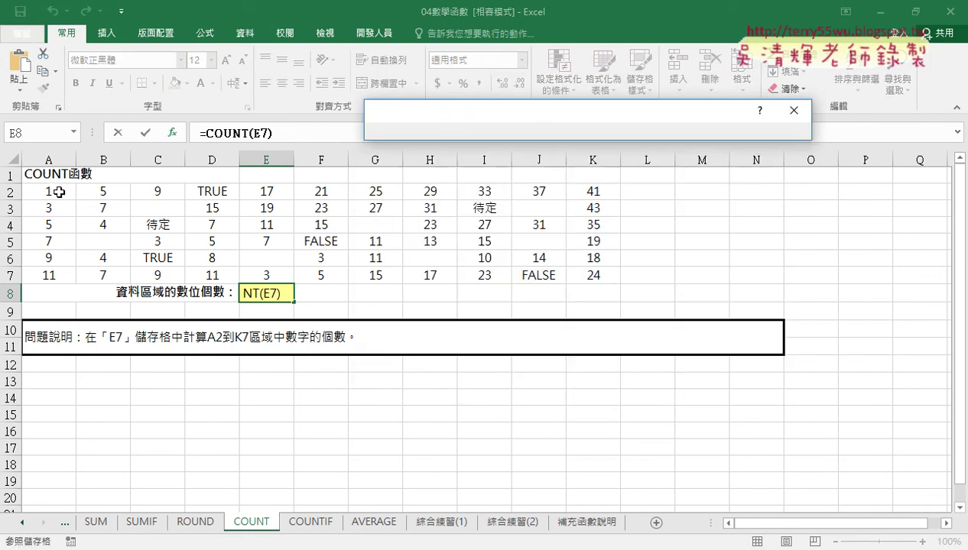
{"action": "left_click_drag", "start_coordinate": [59, 192], "coordinate": [589, 275]}
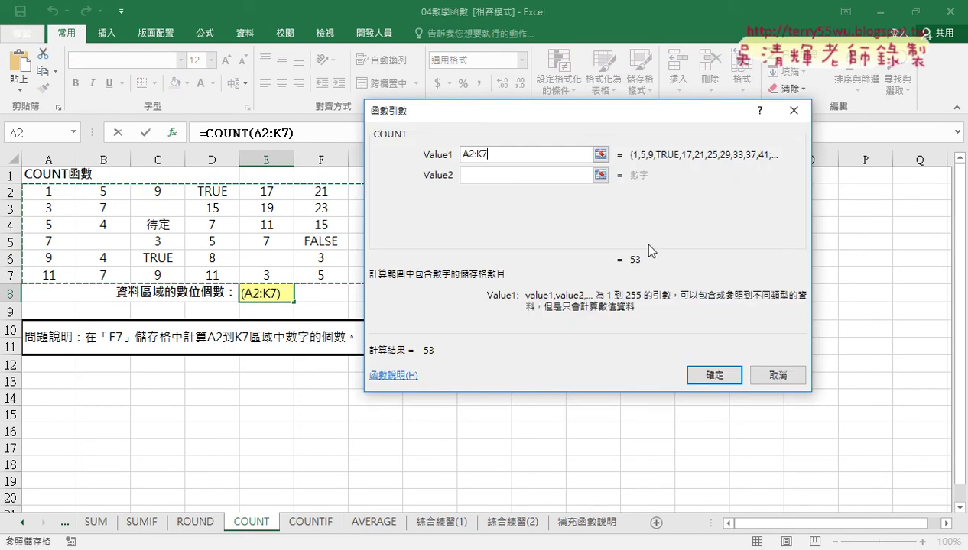
{"action": "left_click", "coordinate": [703, 374]}
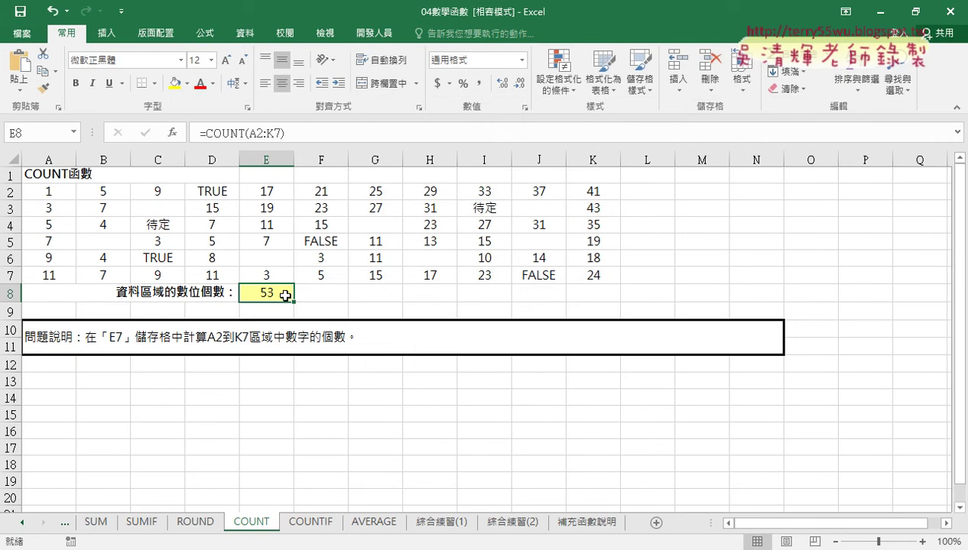
{"action": "left_click", "coordinate": [377, 298]}
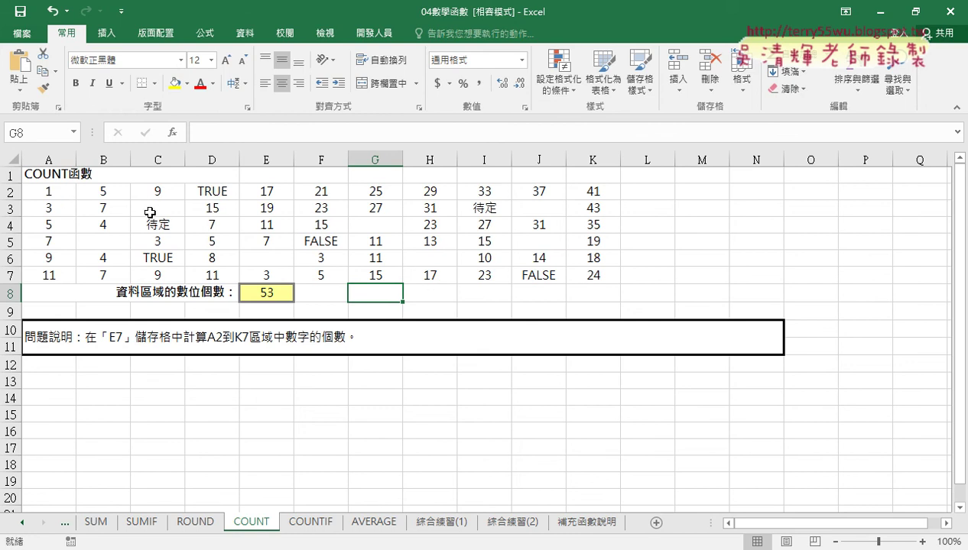
Point out the empty cell C3 and highlight the data range A2:K7.
{"action": "left_click", "coordinate": [162, 209]}
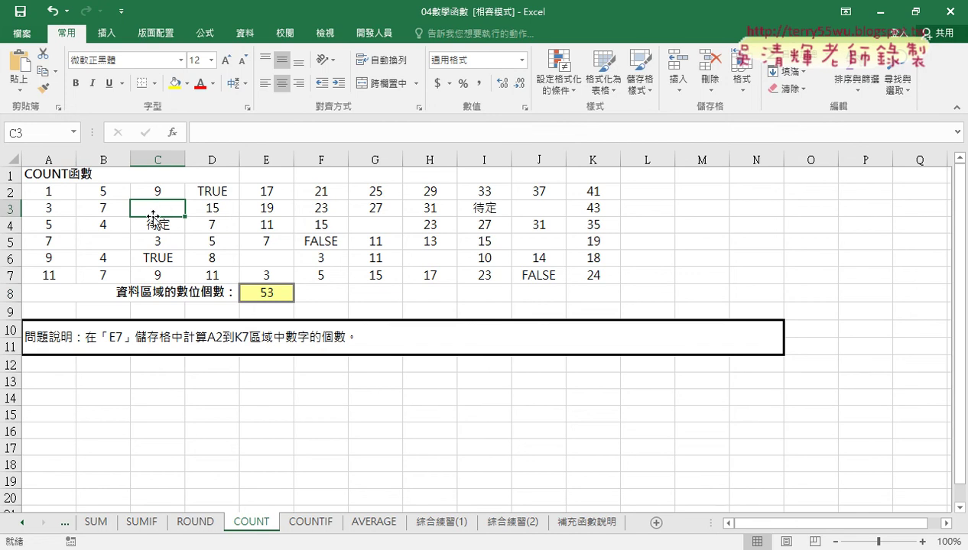
{"action": "left_click", "coordinate": [108, 241]}
{"action": "left_click_drag", "start_coordinate": [40, 191], "coordinate": [592, 274]}
Enter =COUNTA(A2:K7) in G8 from the statistical functions, giving 59.
{"action": "left_click", "coordinate": [374, 292]}
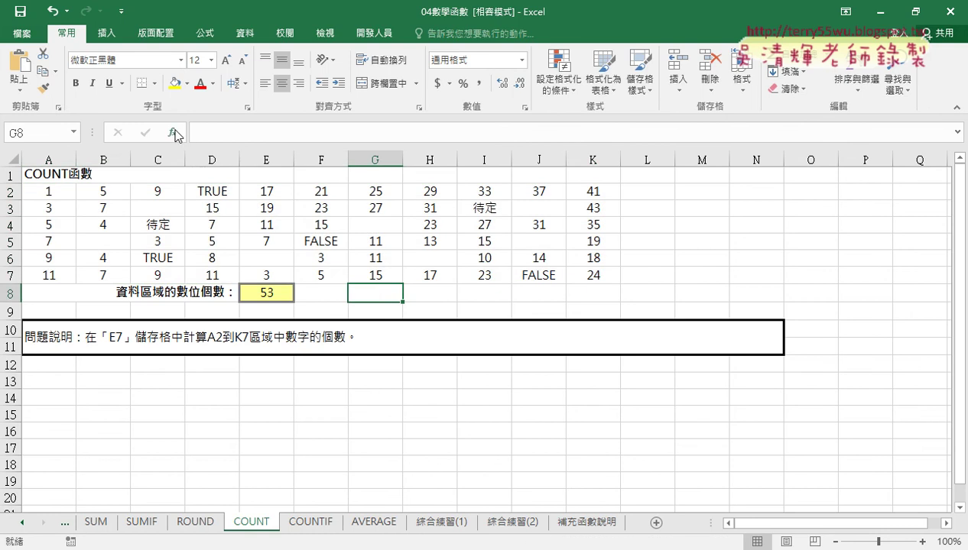
{"action": "left_click", "coordinate": [173, 133]}
{"action": "left_click", "coordinate": [533, 174]}
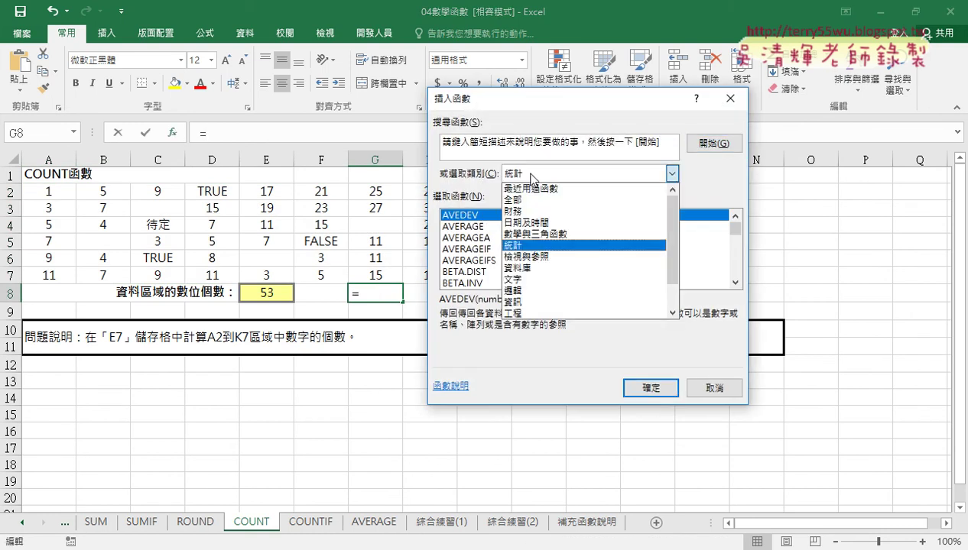
{"action": "left_click", "coordinate": [657, 233]}
{"action": "left_click_drag", "start_coordinate": [736, 228], "coordinate": [736, 239]}
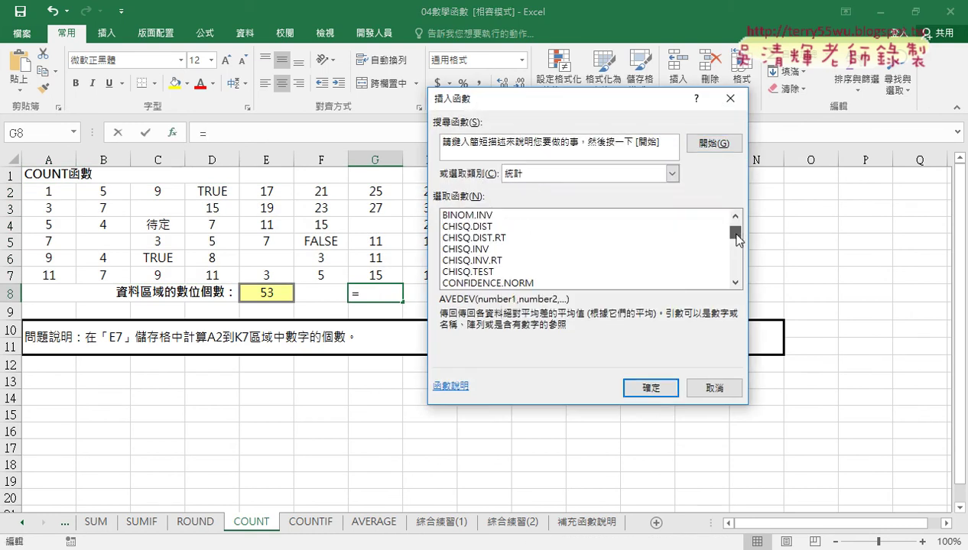
{"action": "left_click", "coordinate": [736, 282]}
{"action": "left_click", "coordinate": [736, 282]}
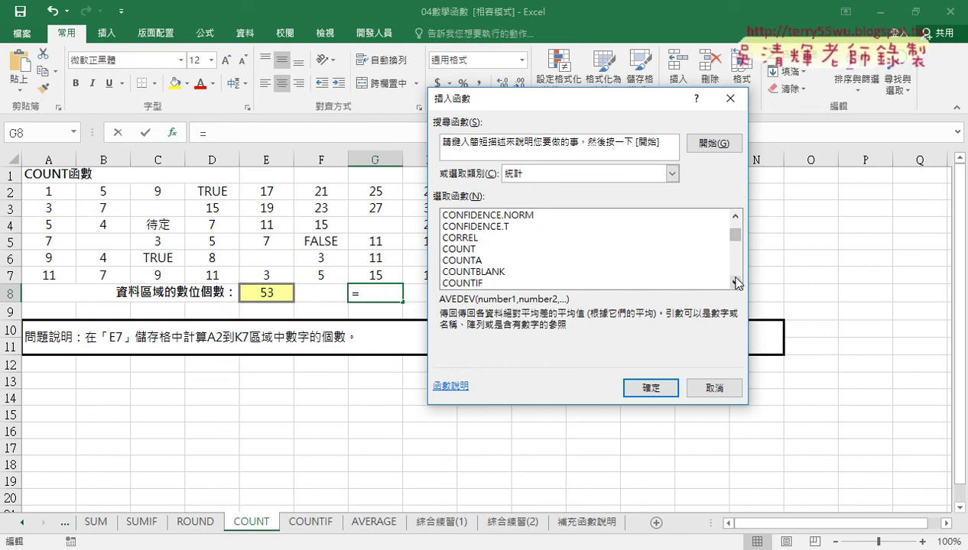
{"action": "left_click", "coordinate": [503, 263]}
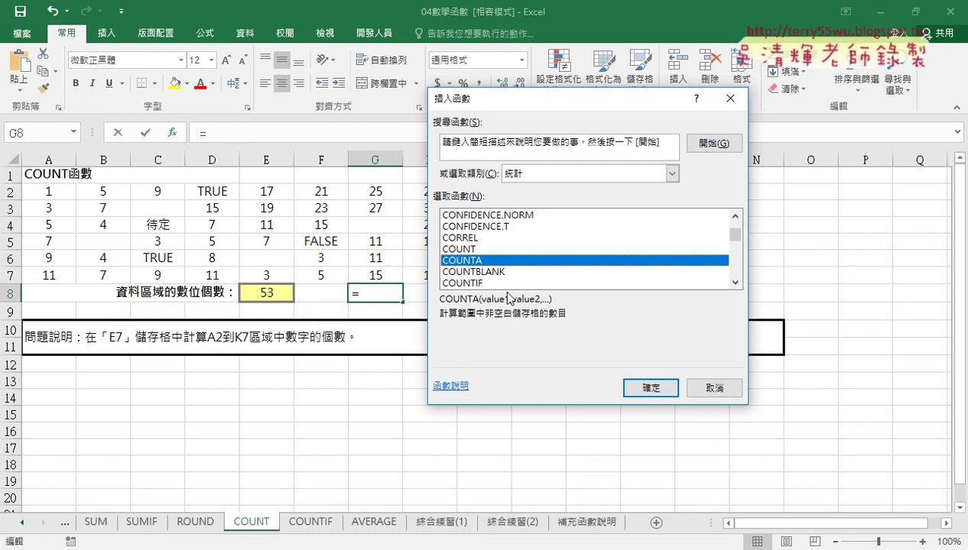
{"action": "left_click", "coordinate": [505, 272]}
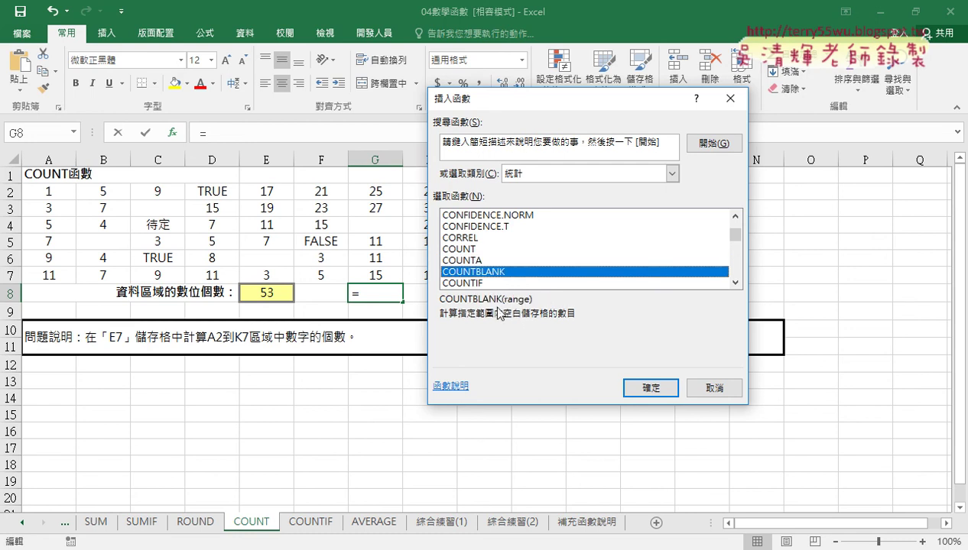
{"action": "double_click", "coordinate": [497, 261]}
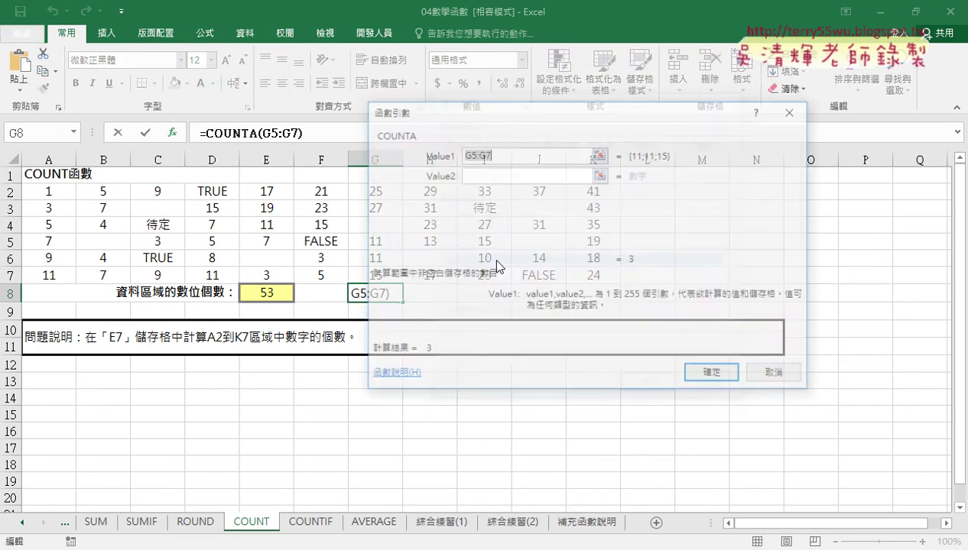
{"action": "left_click_drag", "start_coordinate": [71, 191], "coordinate": [583, 281]}
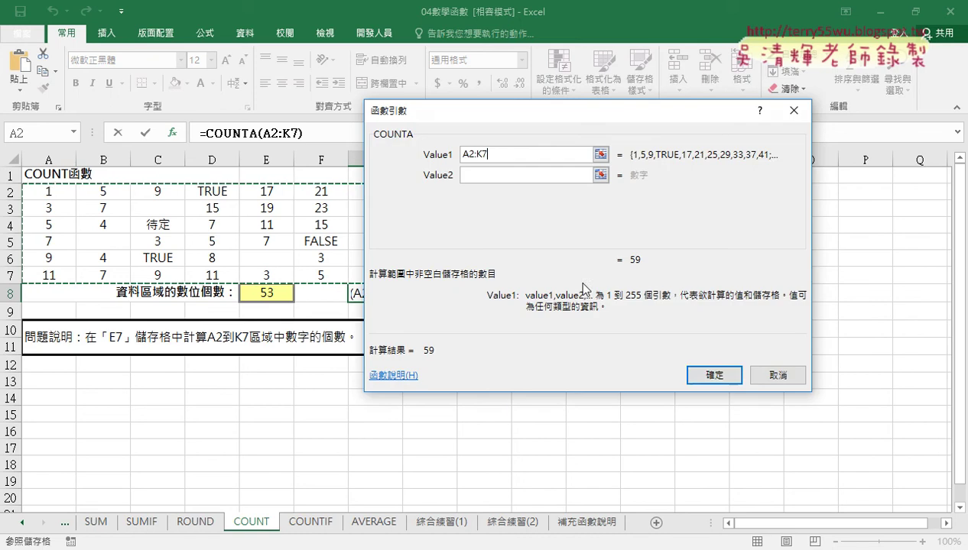
{"action": "left_click", "coordinate": [714, 375]}
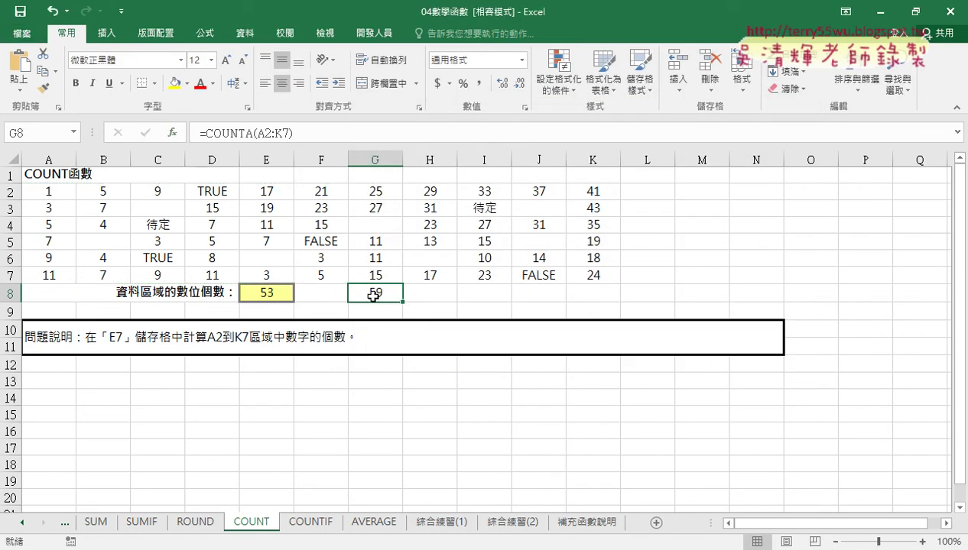
Compare the G8 result against the COUNT formula in E8.
{"action": "left_click", "coordinate": [267, 293]}
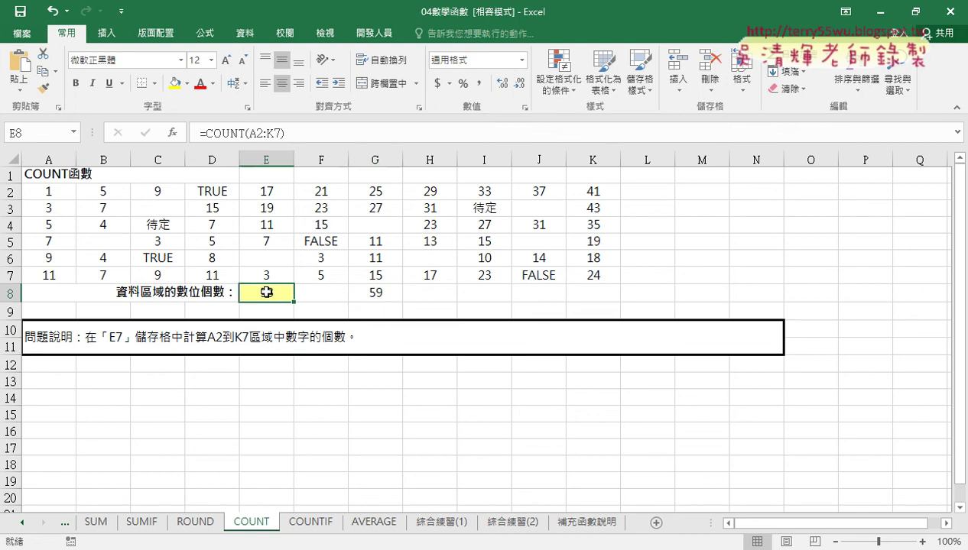
{"action": "left_click", "coordinate": [394, 295]}
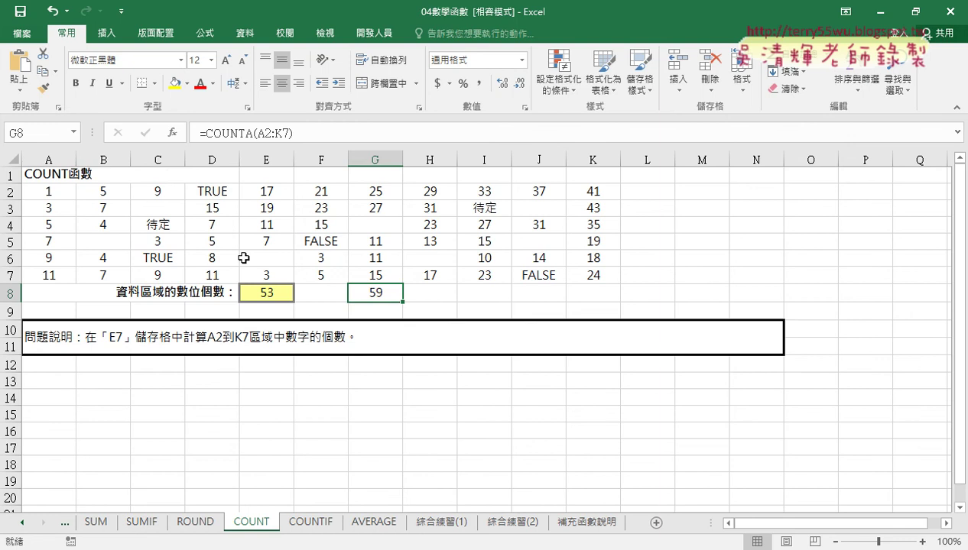
{"action": "left_click", "coordinate": [263, 297]}
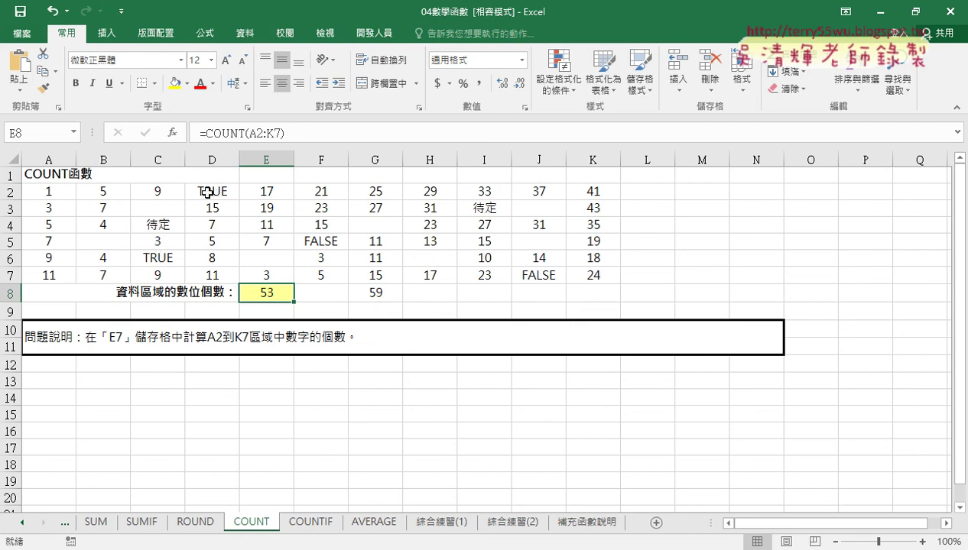
Enter =COUNTBLANK(A2:K7) in I8, giving 7 blank cells.
{"action": "left_click", "coordinate": [494, 298]}
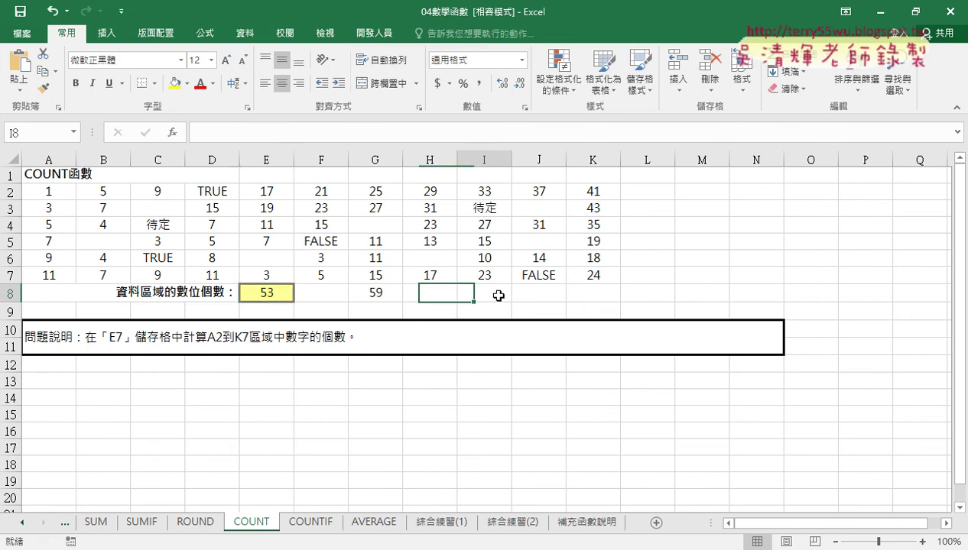
{"action": "left_click", "coordinate": [174, 135]}
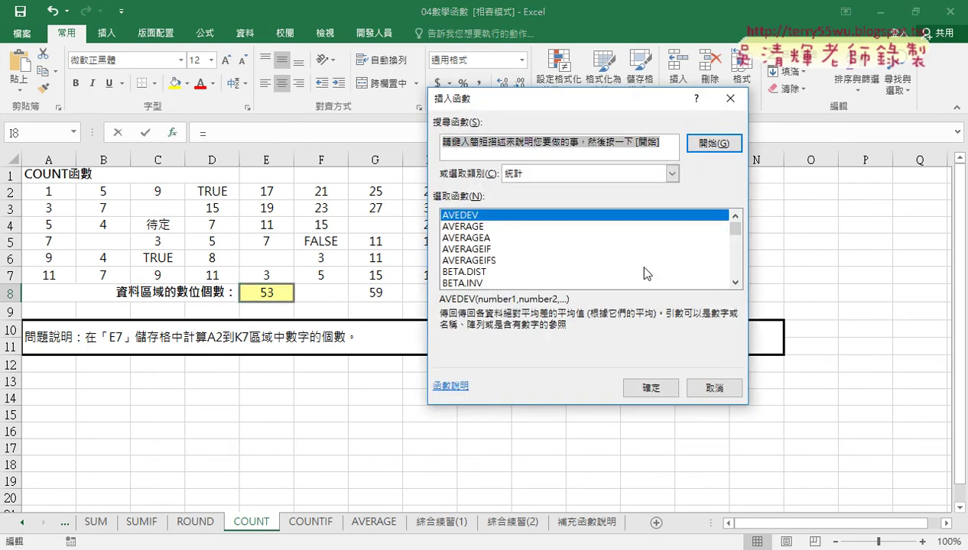
{"action": "left_click", "coordinate": [735, 283]}
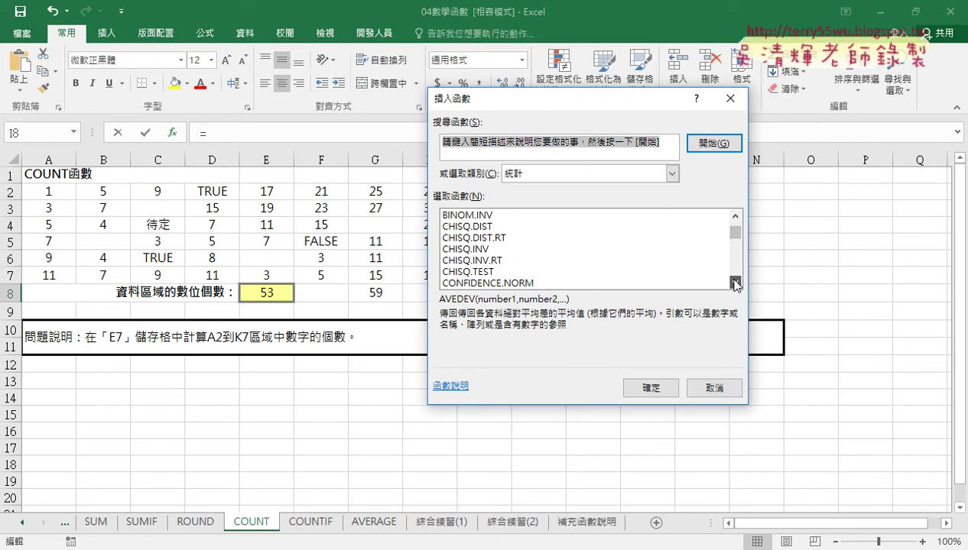
{"action": "left_click_drag", "start_coordinate": [735, 284], "coordinate": [734, 284]}
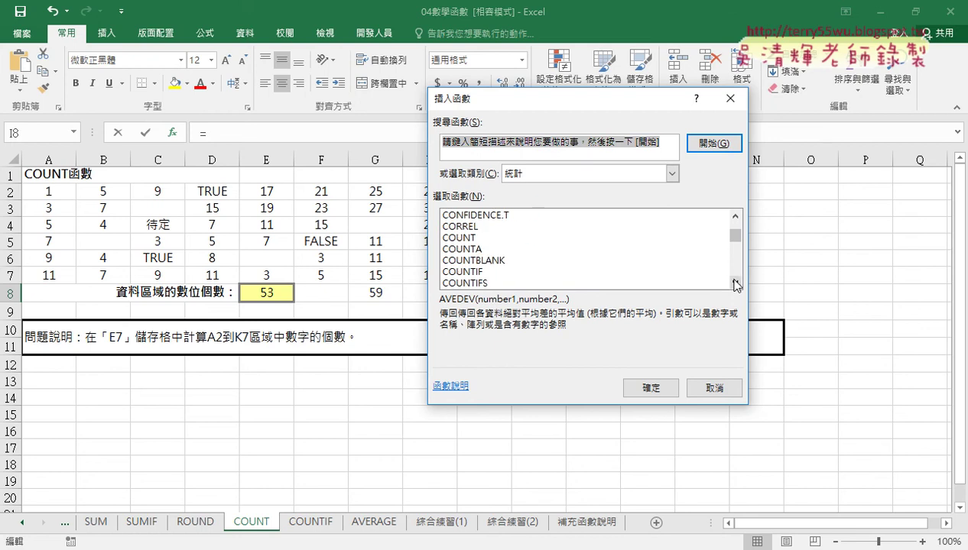
{"action": "double_click", "coordinate": [475, 260]}
{"action": "left_click_drag", "start_coordinate": [60, 192], "coordinate": [590, 277]}
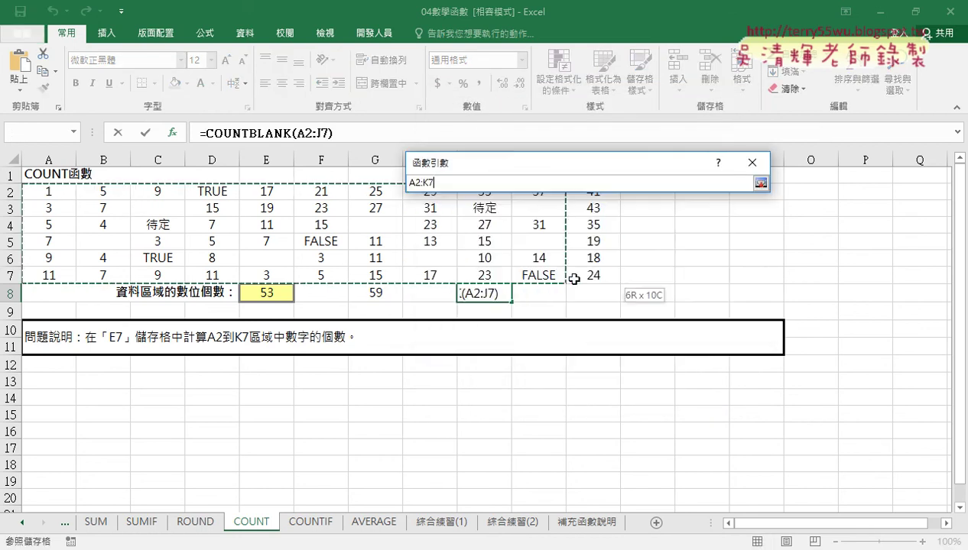
{"action": "left_click", "coordinate": [671, 324]}
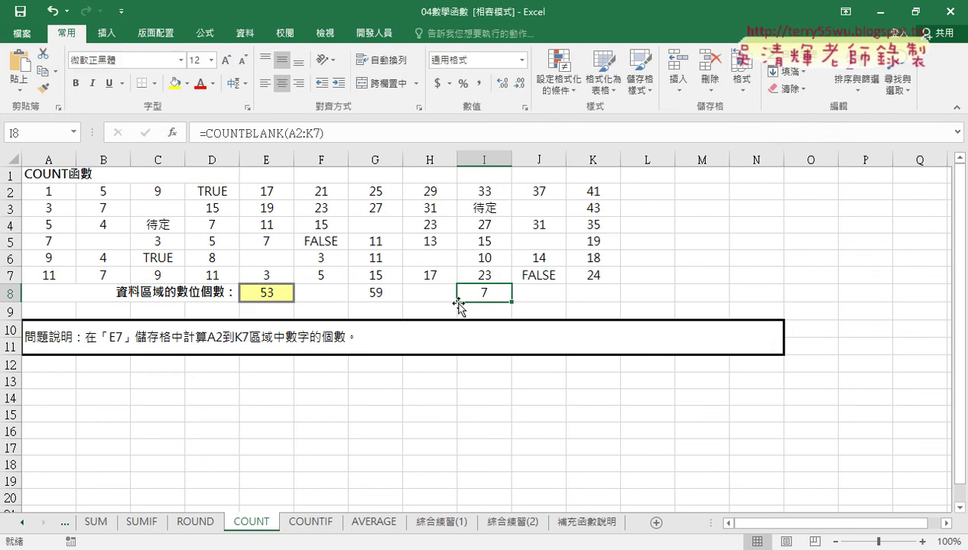
Compare the G8 and I8 results, then begin inserting a function in K8.
{"action": "left_click", "coordinate": [371, 298]}
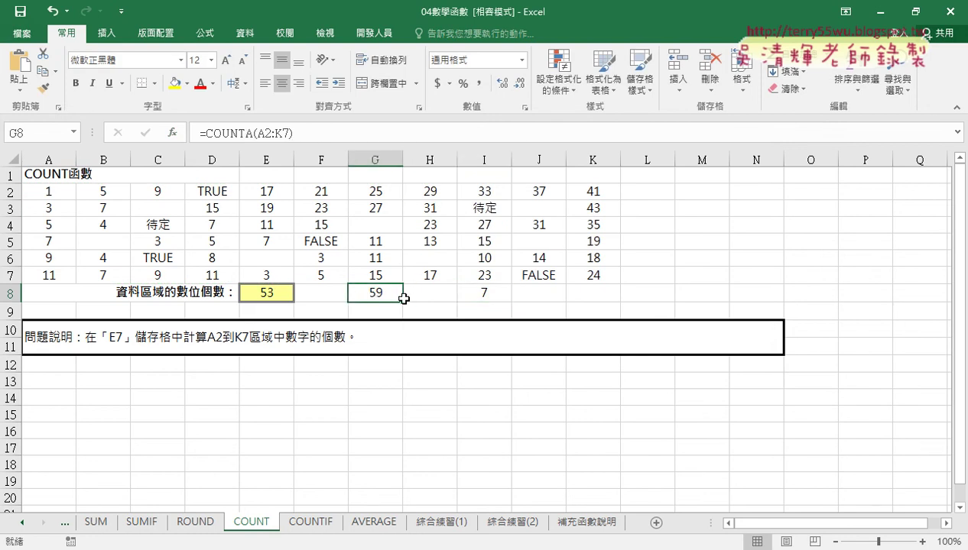
{"action": "left_click", "coordinate": [497, 295]}
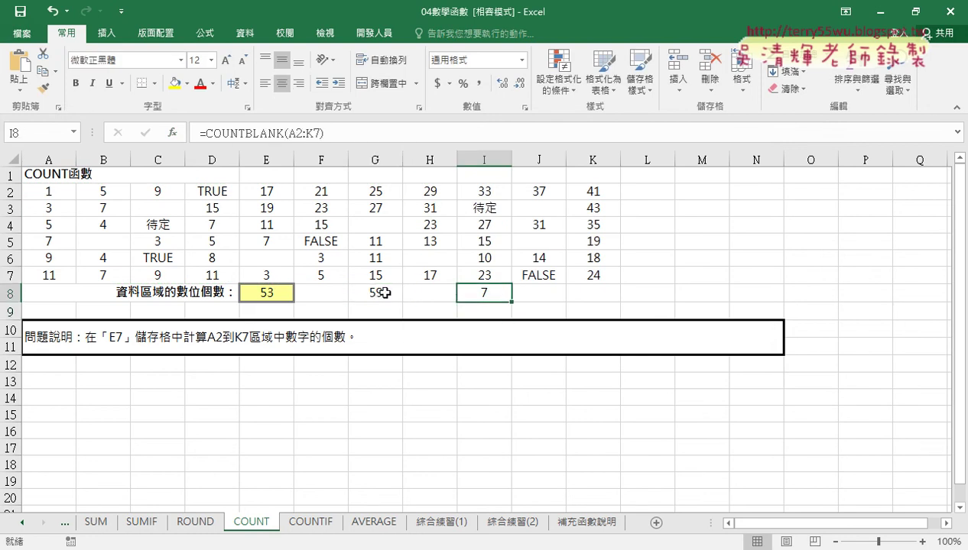
{"action": "left_click_drag", "start_coordinate": [376, 293], "coordinate": [483, 293]}
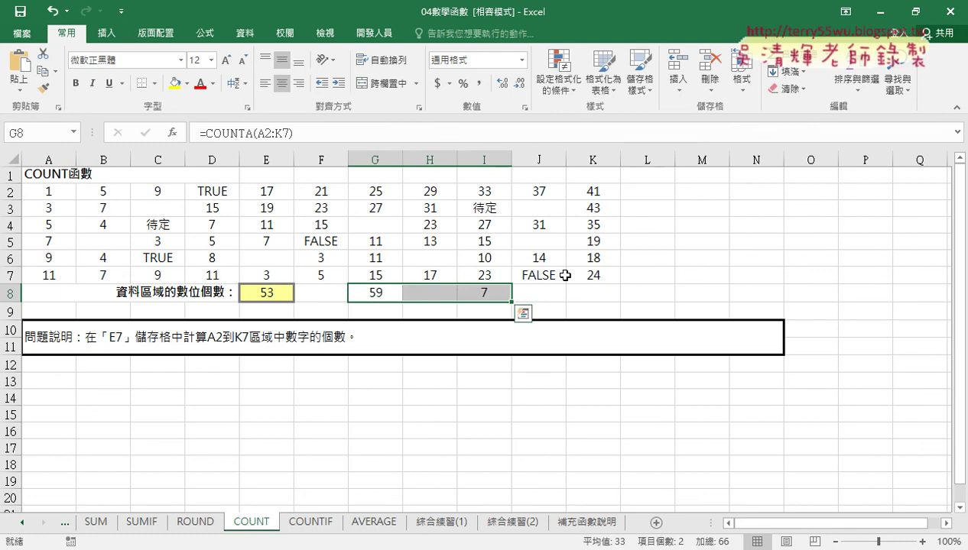
{"action": "left_click", "coordinate": [582, 293]}
{"action": "left_click", "coordinate": [173, 133]}
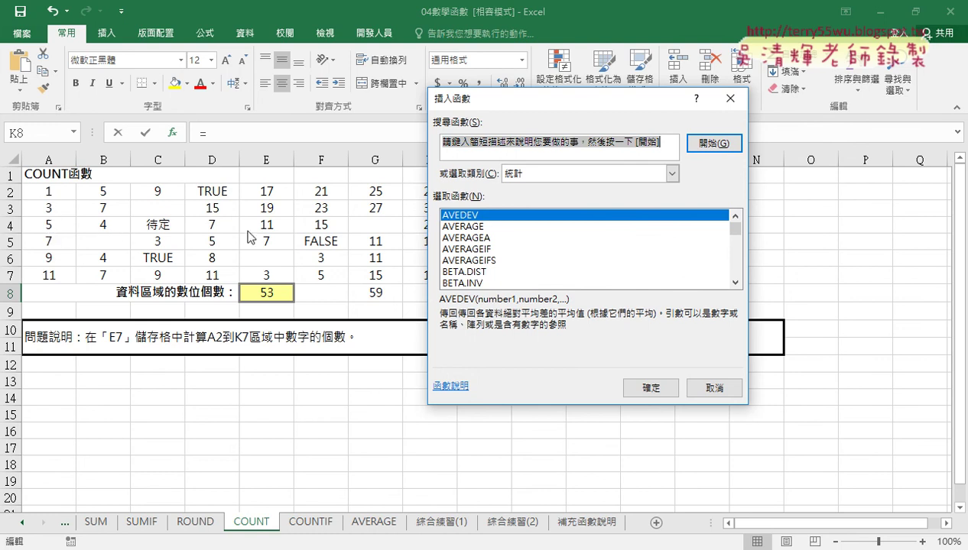
Enter =COUNTIF(A2:K7,">30") in K8, counting 7 values above 30.
{"action": "left_click", "coordinate": [736, 282]}
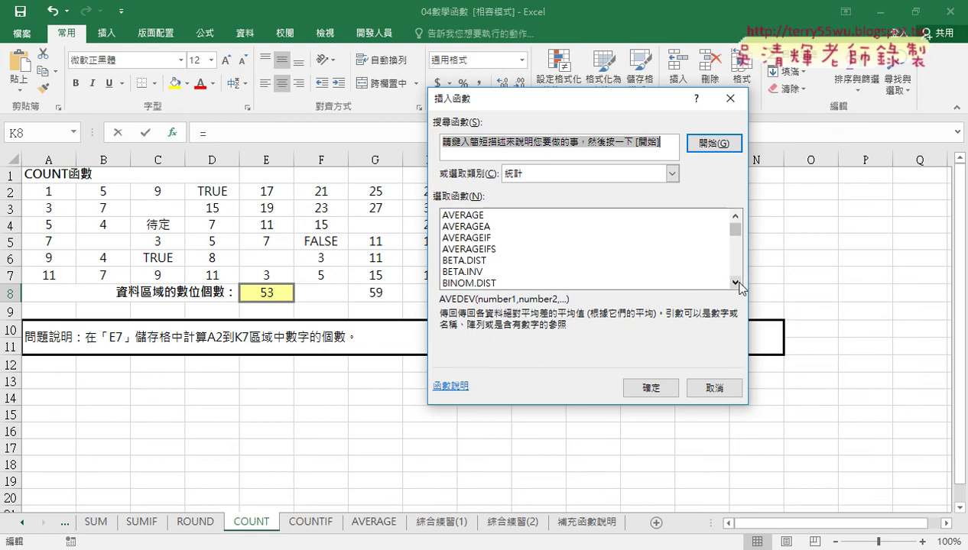
{"action": "left_click", "coordinate": [735, 282]}
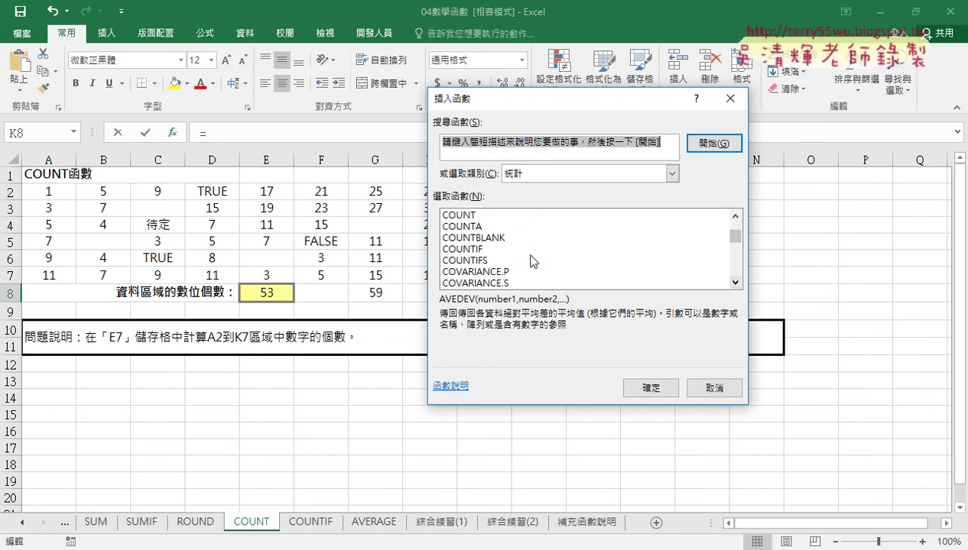
{"action": "left_click", "coordinate": [489, 249]}
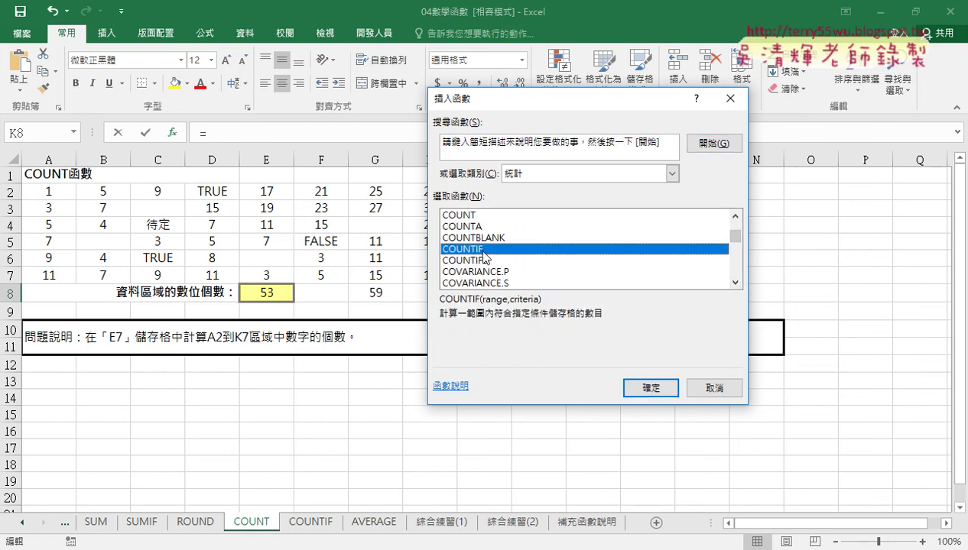
{"action": "double_click", "coordinate": [483, 250]}
{"action": "left_click_drag", "start_coordinate": [493, 147], "coordinate": [399, 337]}
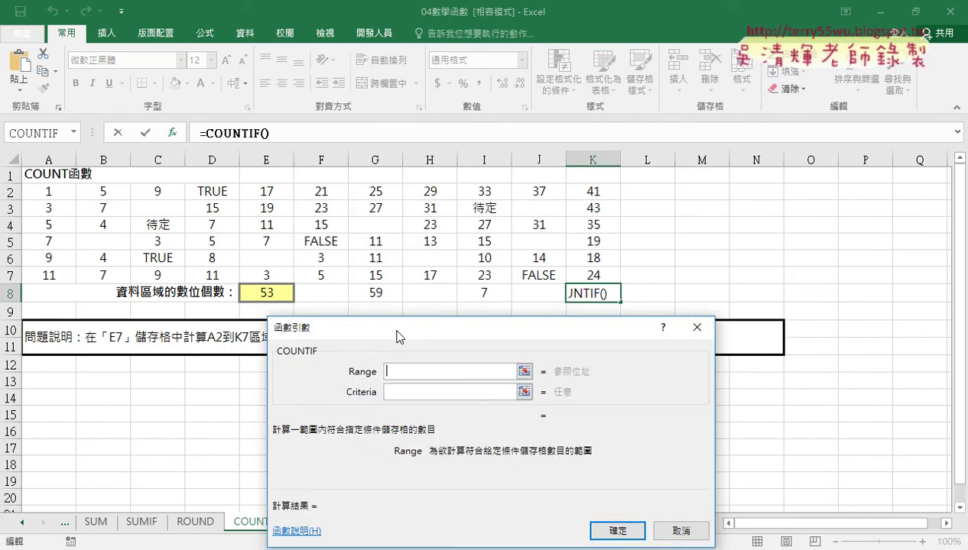
{"action": "left_click_drag", "start_coordinate": [49, 192], "coordinate": [593, 280]}
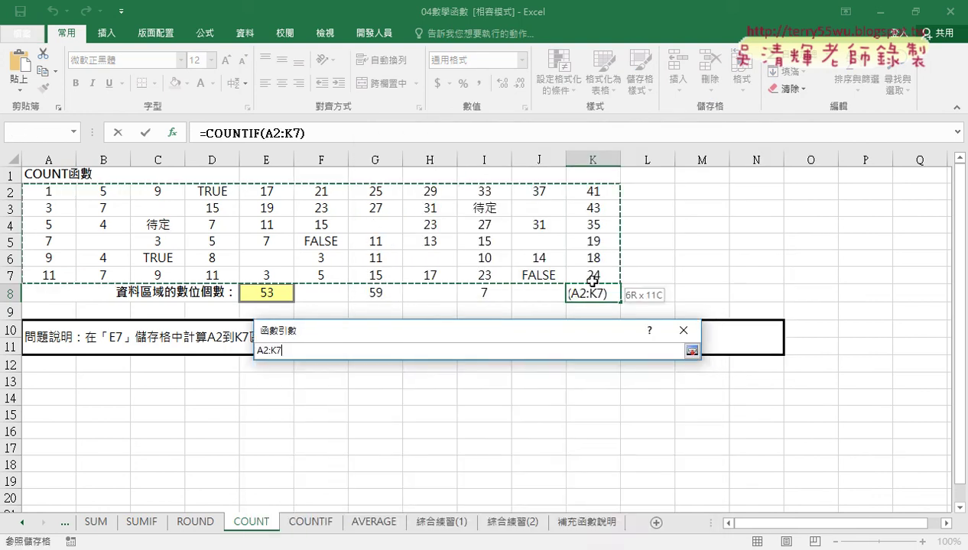
{"action": "left_click", "coordinate": [407, 395]}
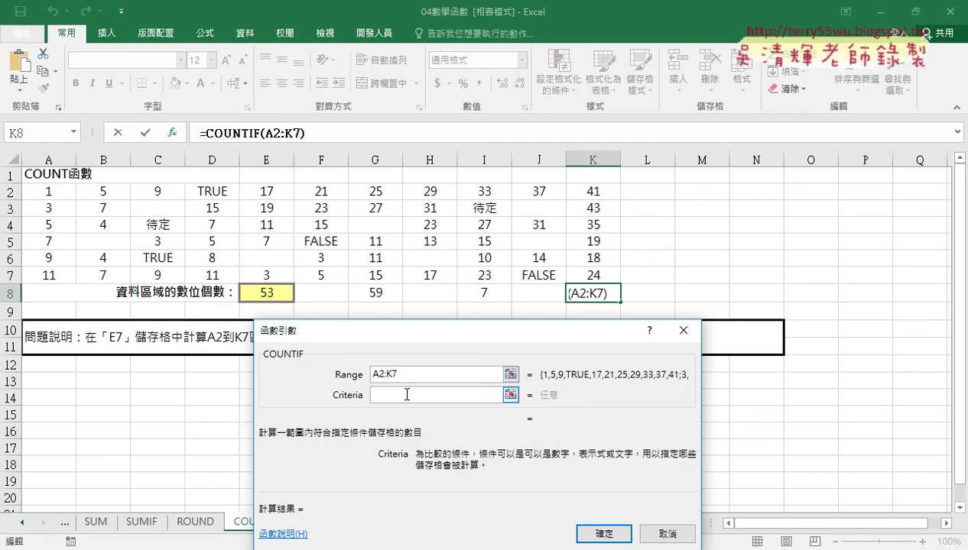
{"action": "type", "text": ">"}
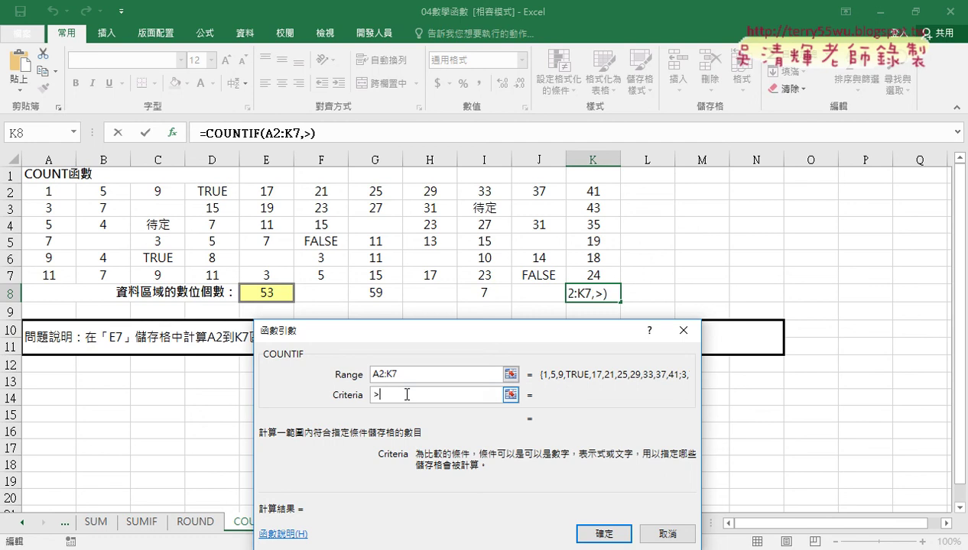
{"action": "type", "text": "30"}
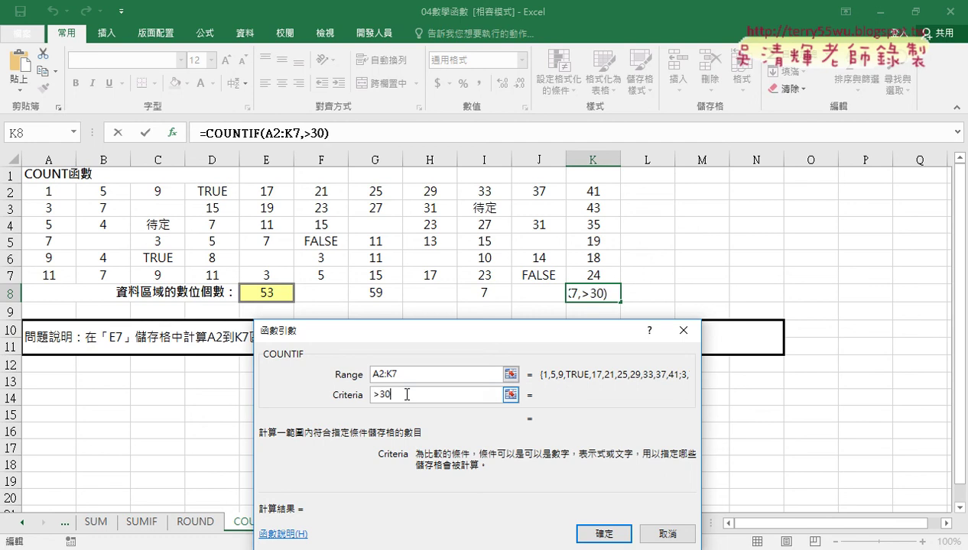
{"action": "key", "text": "shift+Tab"}
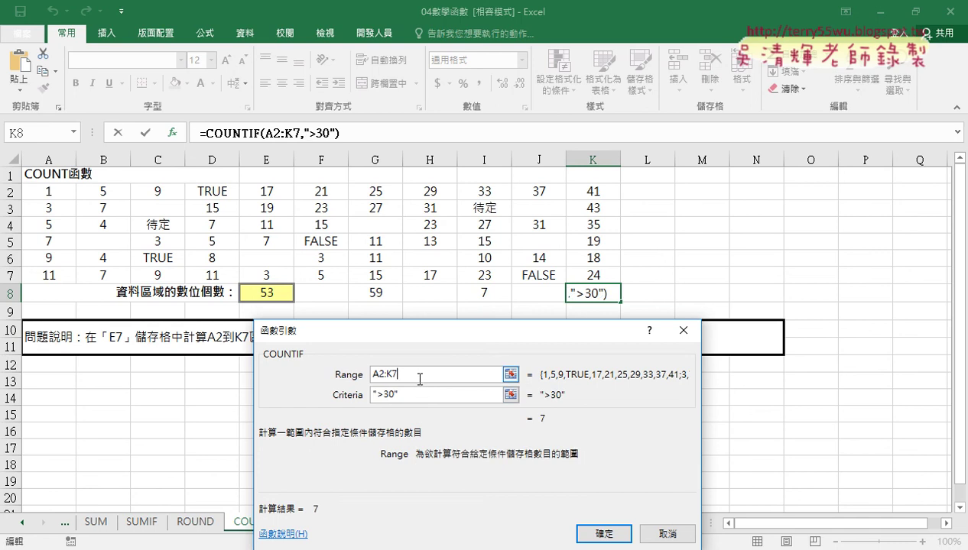
{"action": "key", "text": "Tab"}
{"action": "left_click", "coordinate": [594, 535]}
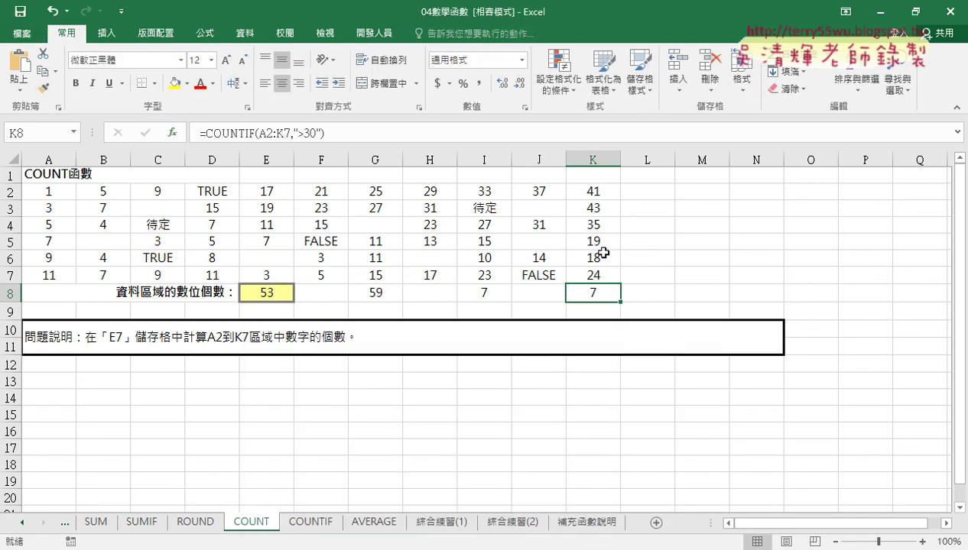
Review column K and the E8, G8, I8, K8 count formulas, then switch to the 04數學函數 folder.
{"action": "left_click", "coordinate": [594, 191]}
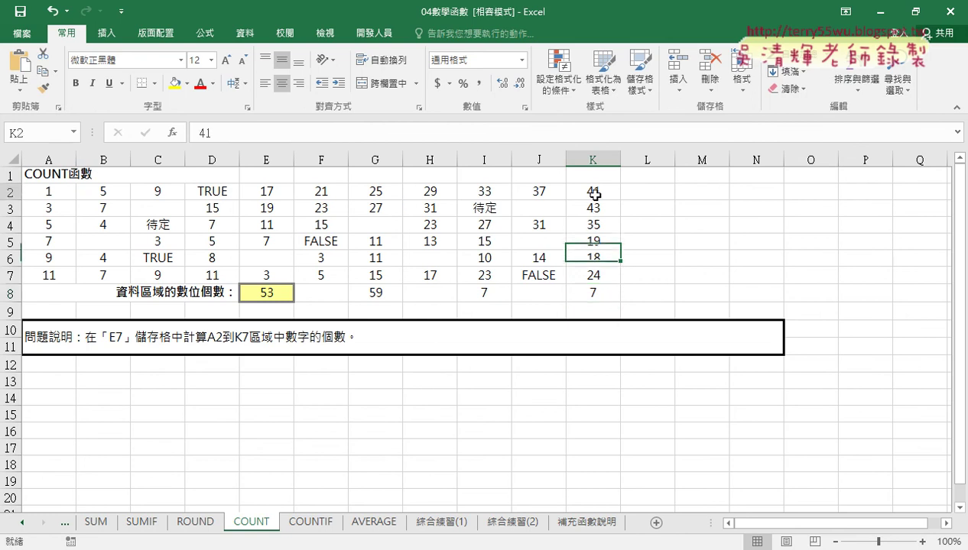
{"action": "left_click", "coordinate": [594, 207]}
{"action": "left_click", "coordinate": [602, 226]}
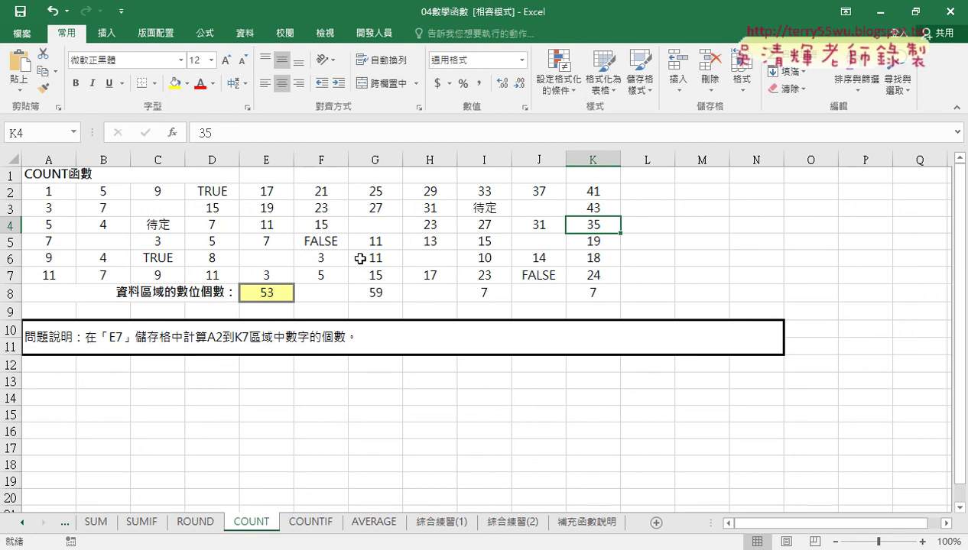
{"action": "left_click", "coordinate": [269, 293]}
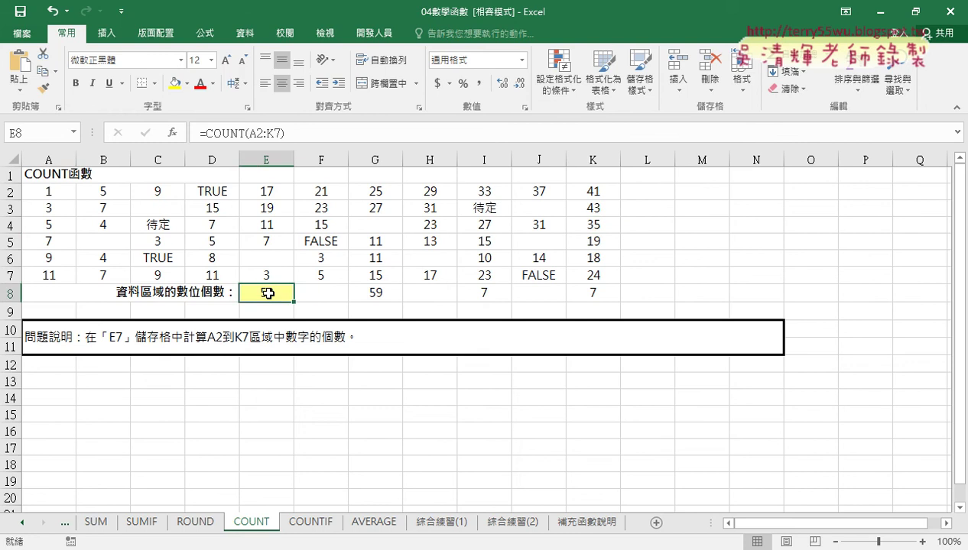
{"action": "left_click", "coordinate": [371, 292]}
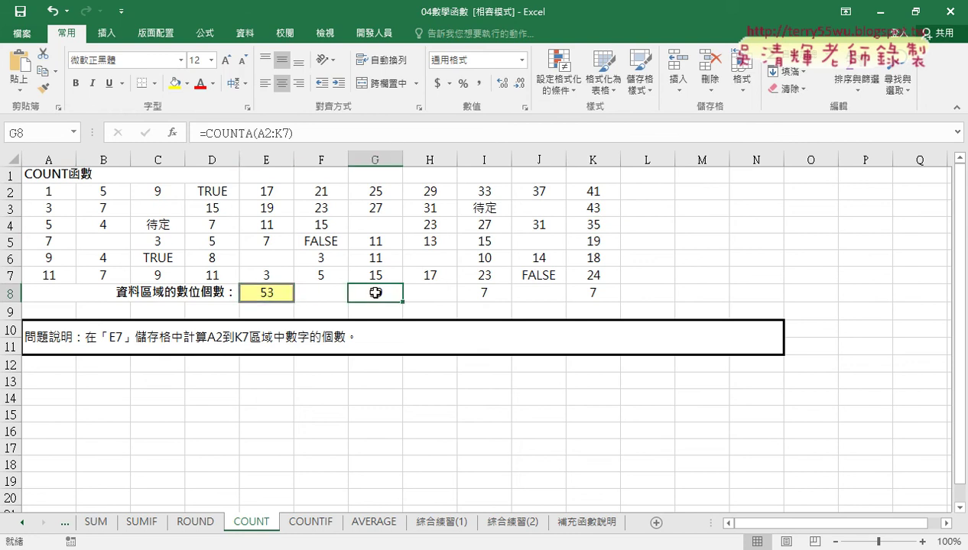
{"action": "left_click", "coordinate": [470, 293]}
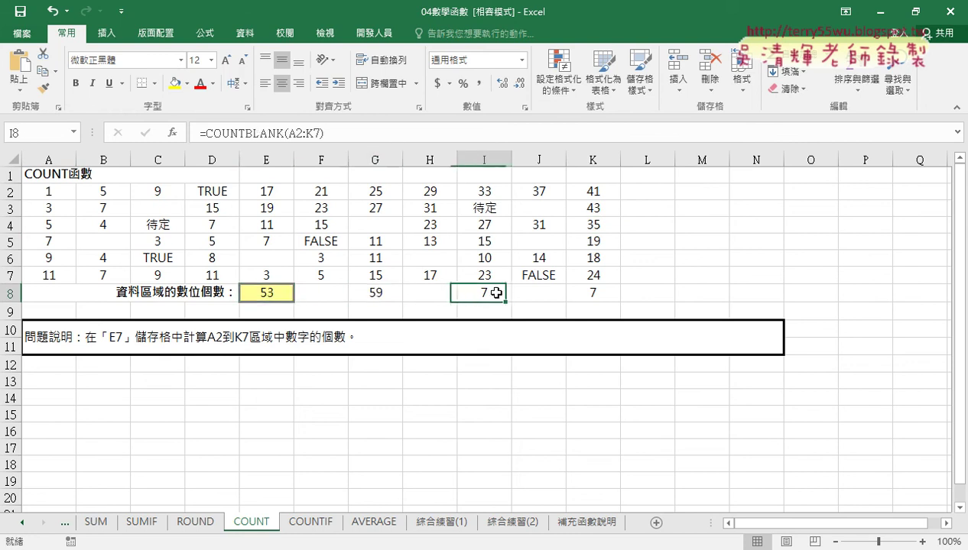
{"action": "left_click", "coordinate": [599, 294]}
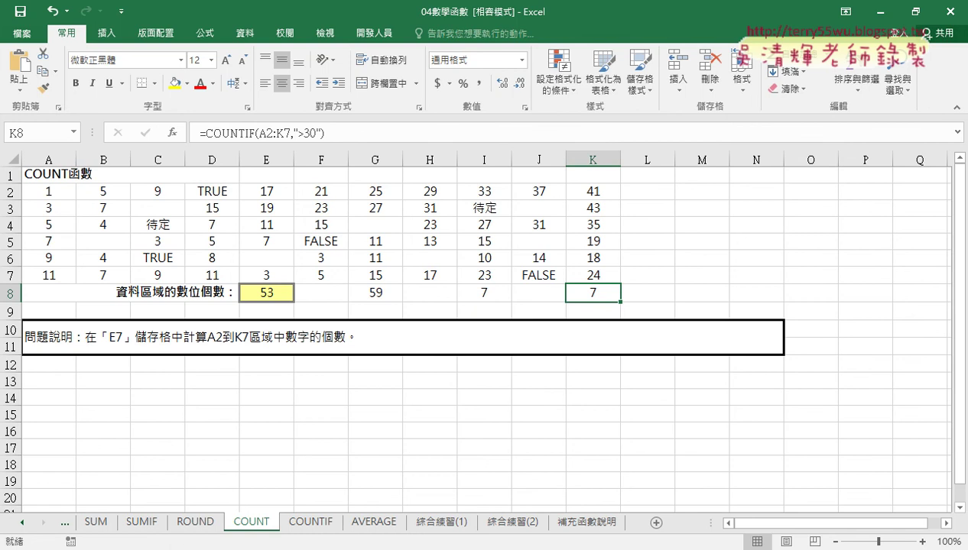
{"action": "key", "text": "alt+Tab"}
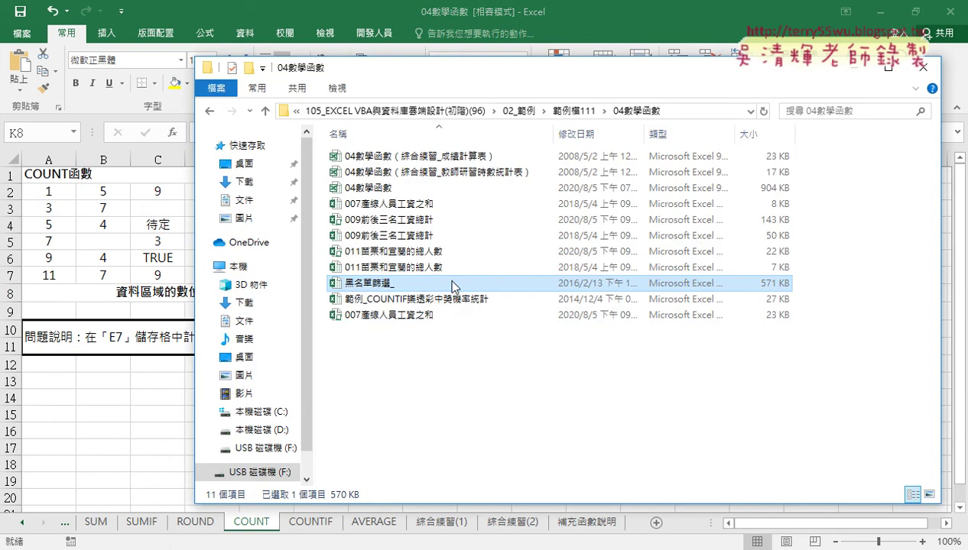
Open 黑名單篩選_ from the 04數學函數 folder, showing its 查詢名單 sheet in Excel.
{"action": "double_click", "coordinate": [392, 285]}
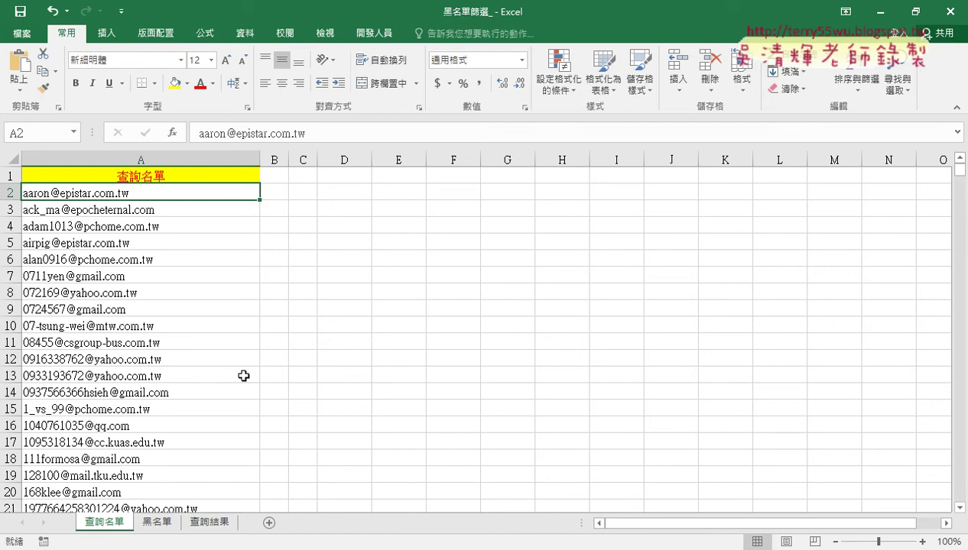
On the 黑名單 sheet, check that column A's e-mail blacklist ends at row 22223.
{"action": "left_click", "coordinate": [157, 523]}
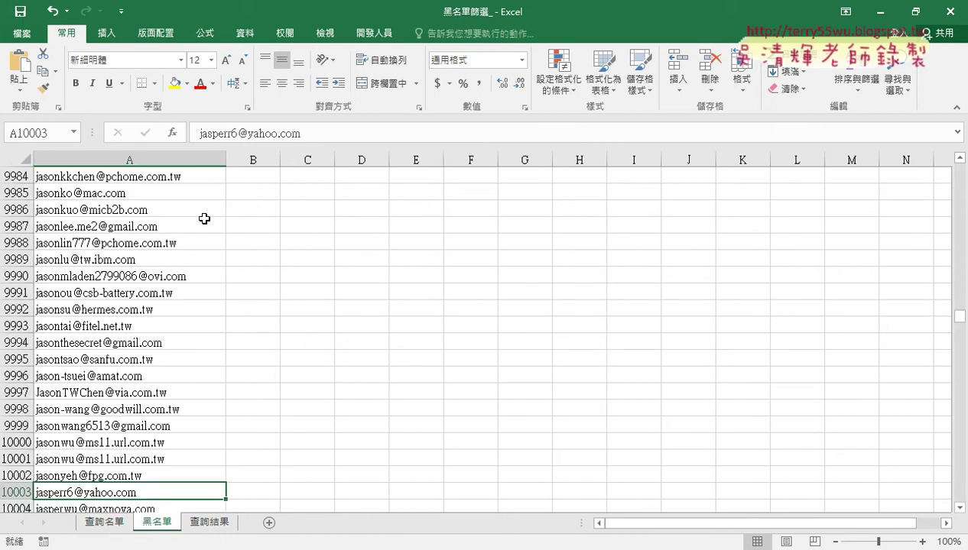
{"action": "scroll", "coordinate": [205, 218], "scroll_direction": "up", "scroll_amount": 2}
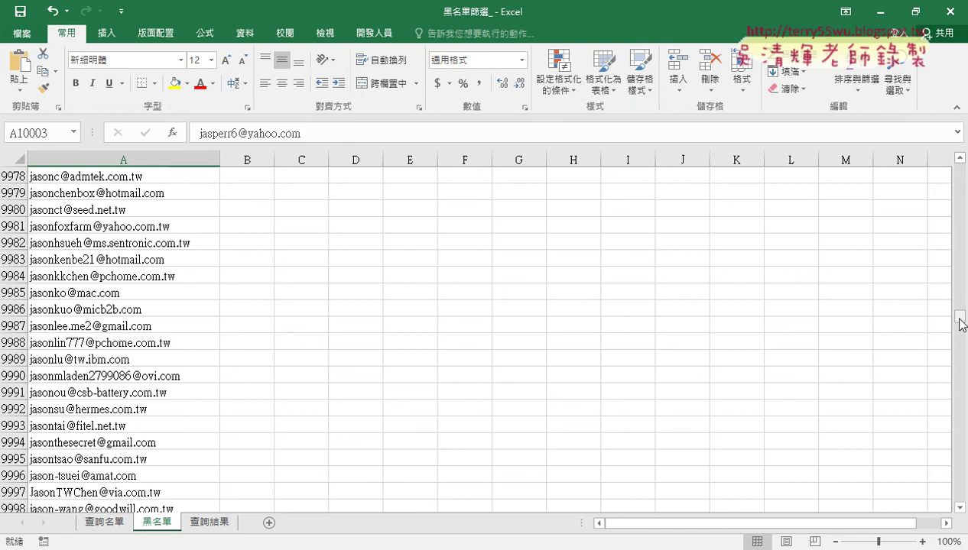
{"action": "left_click_drag", "start_coordinate": [961, 325], "coordinate": [961, 169]}
{"action": "left_click", "coordinate": [167, 180]}
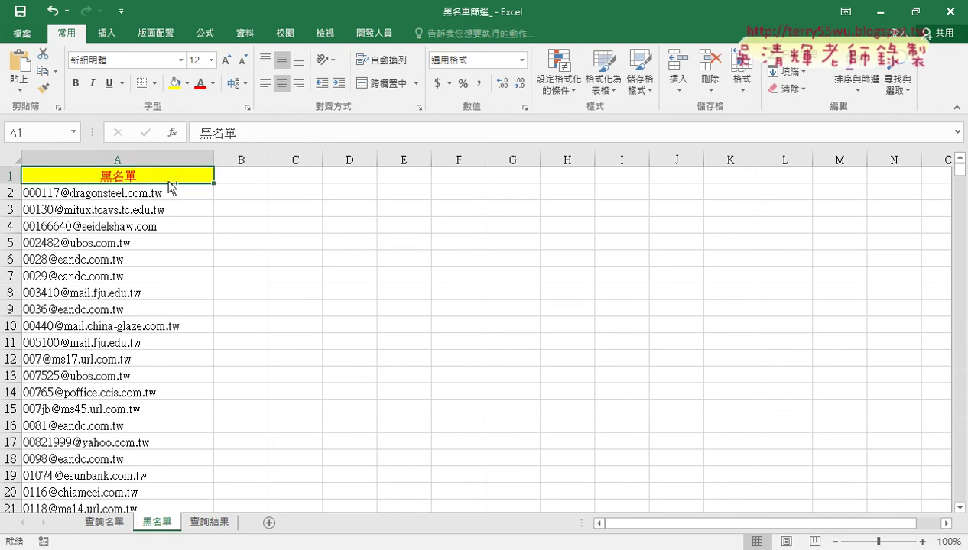
{"action": "key", "text": "ctrl+Down"}
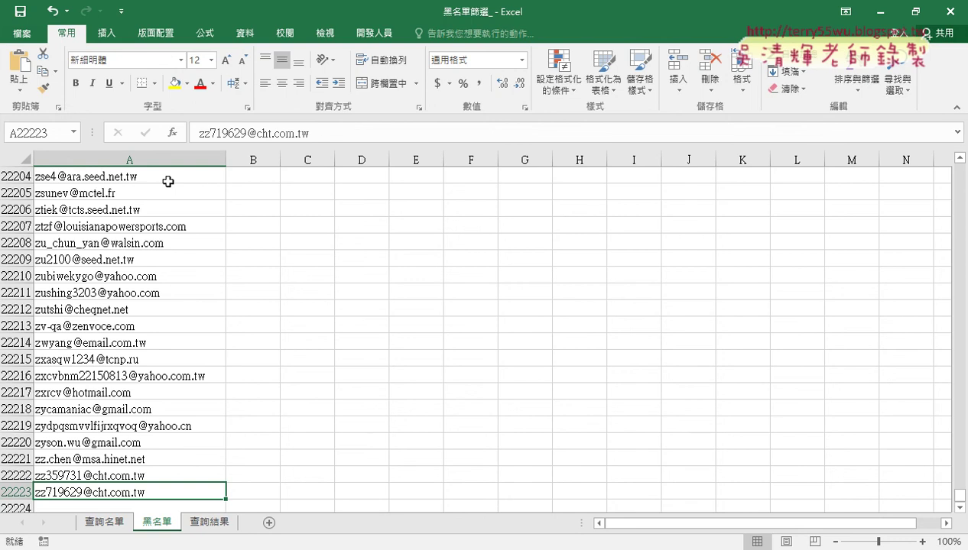
{"action": "key", "text": "ctrl+Up"}
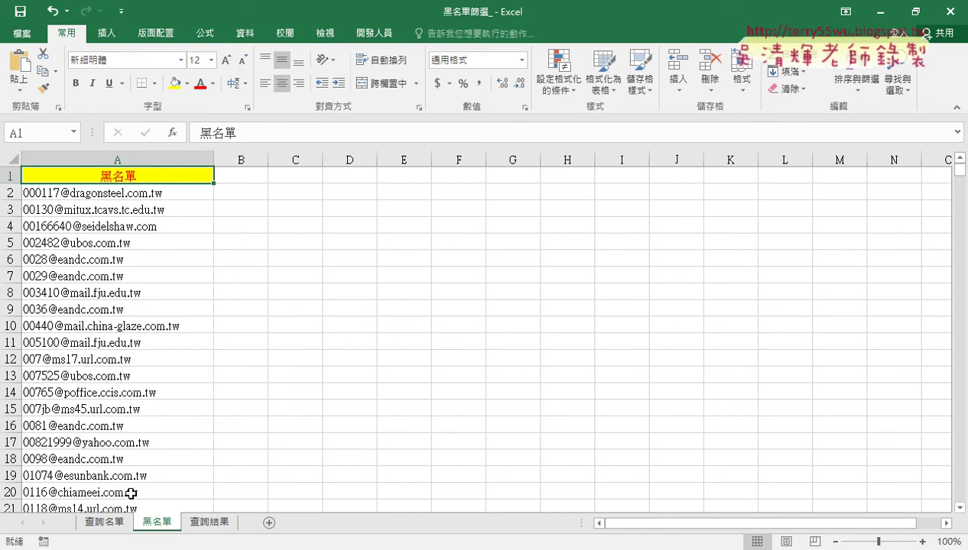
On 查詢名單, locate the list's end at row 1000 and blank row 1001, then return to the top.
{"action": "left_click", "coordinate": [105, 526]}
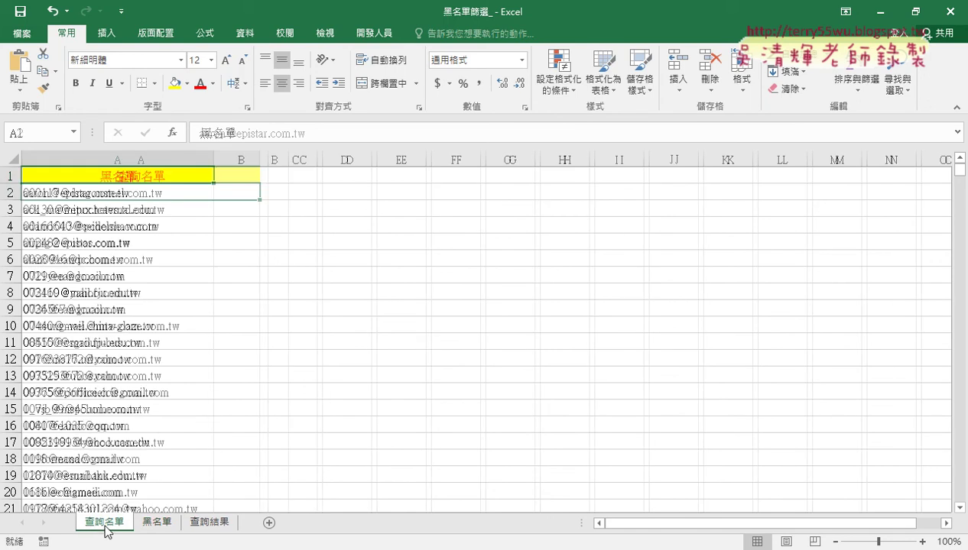
{"action": "left_click", "coordinate": [181, 174]}
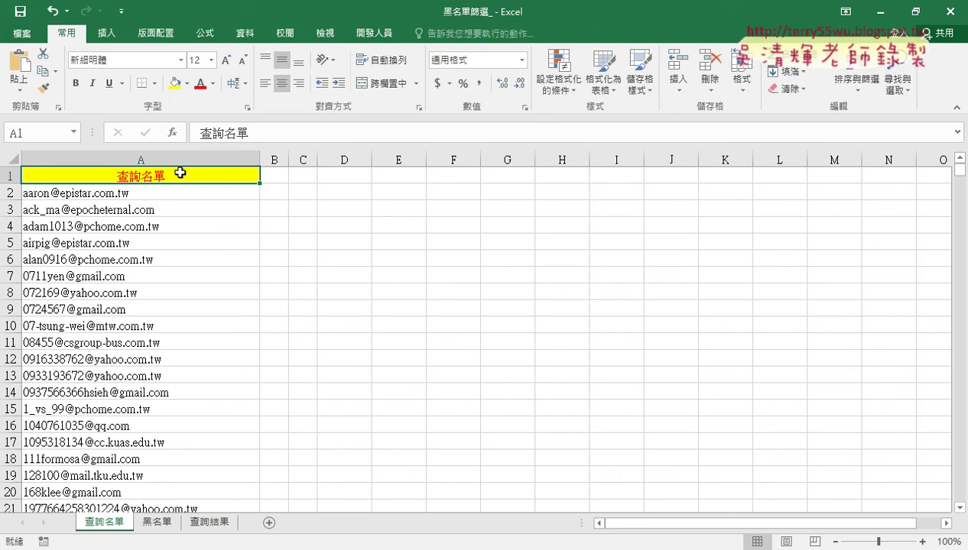
{"action": "key", "text": "ctrl+Down"}
{"action": "key", "text": "Down"}
{"action": "key", "text": "Down"}
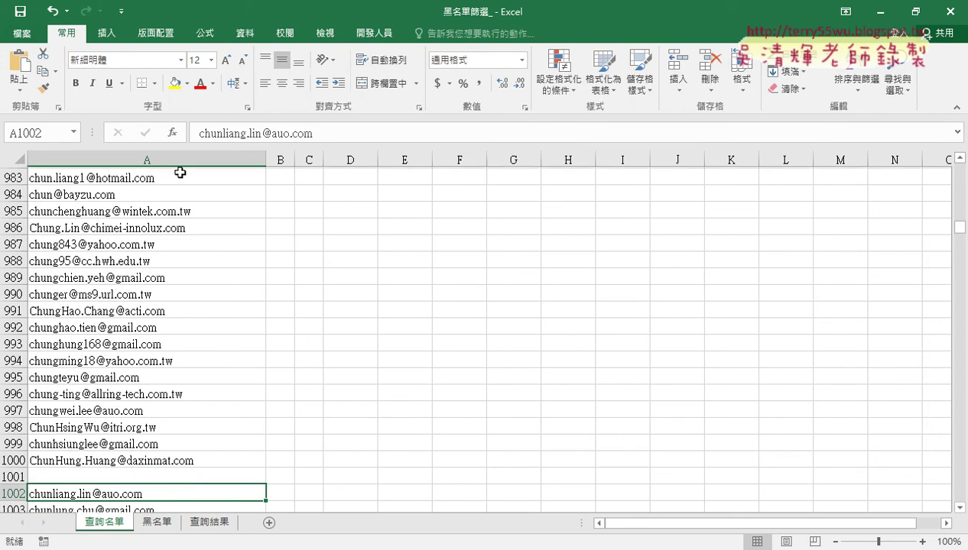
{"action": "key", "text": "Up"}
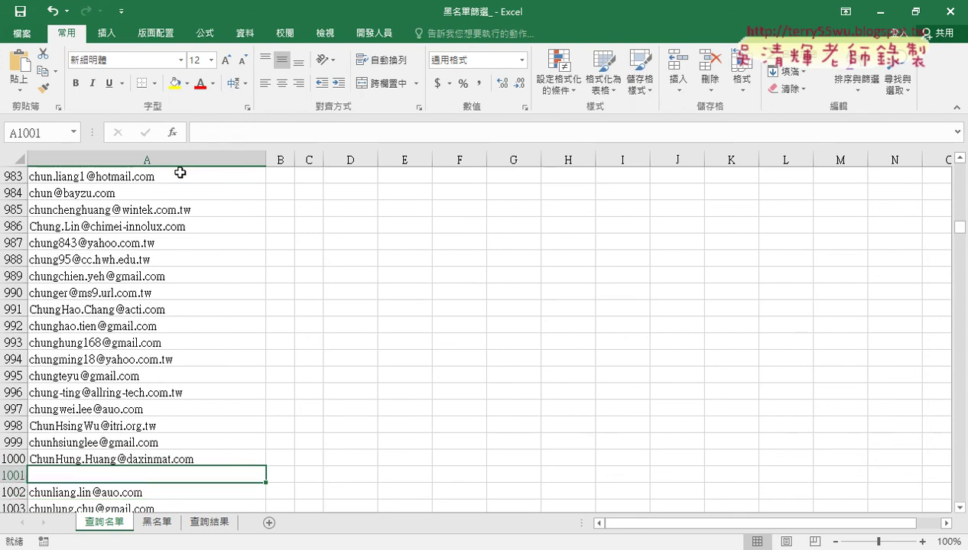
{"action": "key", "text": "Up"}
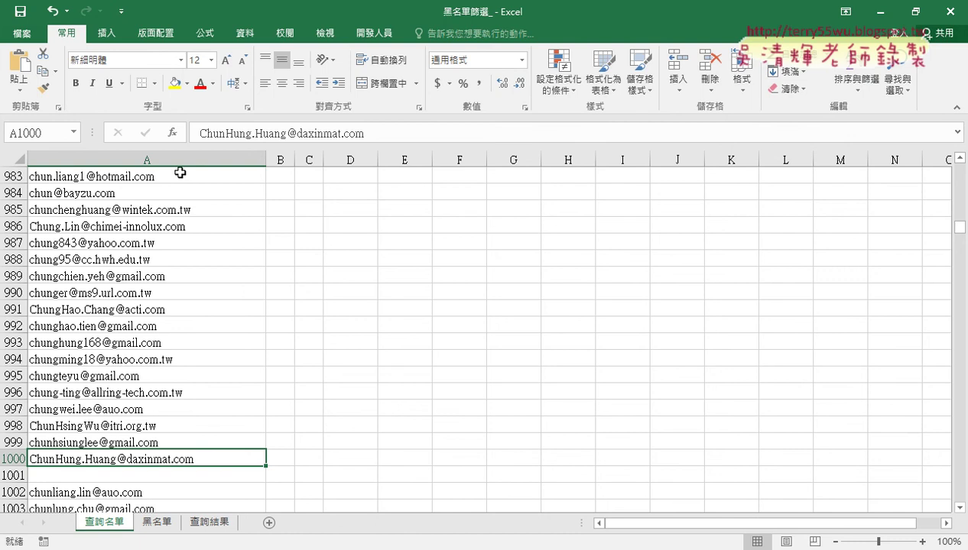
{"action": "key", "text": "ctrl+Up"}
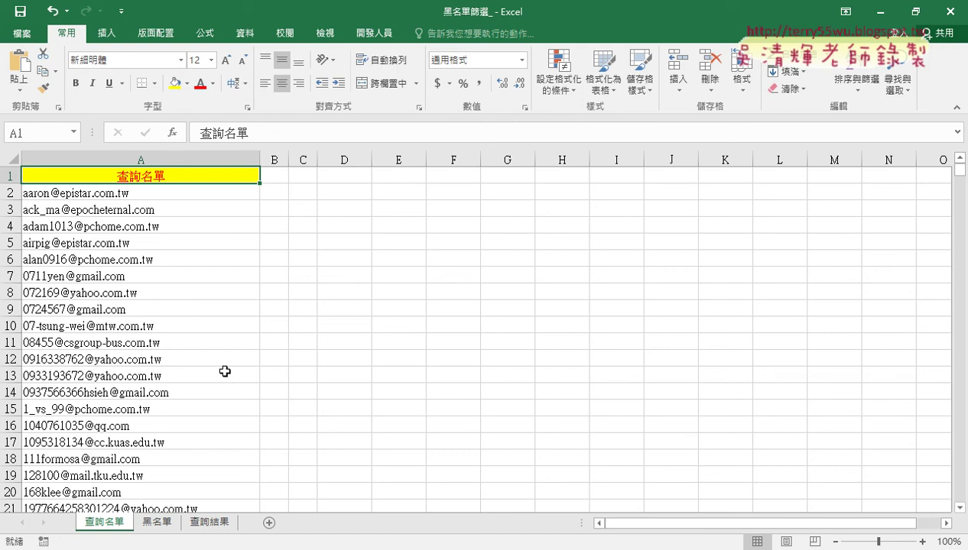
Open the 查詢結果 sheet and select its empty results column from A1 down to row 21.
{"action": "left_click", "coordinate": [160, 523]}
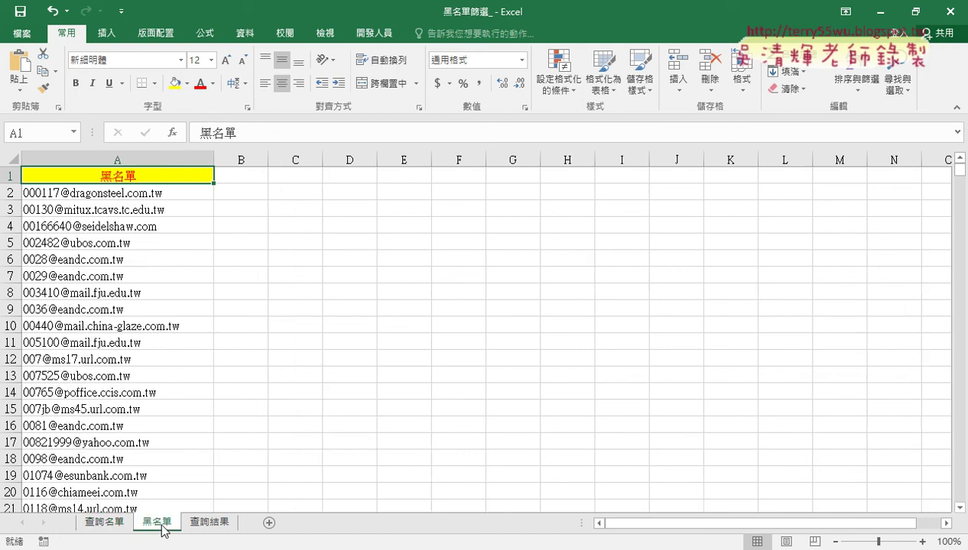
{"action": "left_click", "coordinate": [107, 525]}
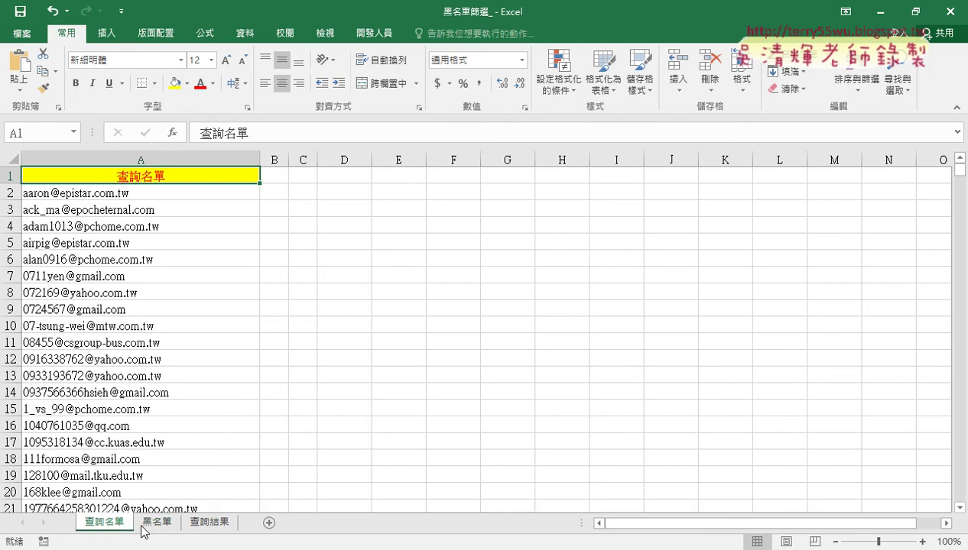
{"action": "left_click", "coordinate": [205, 523]}
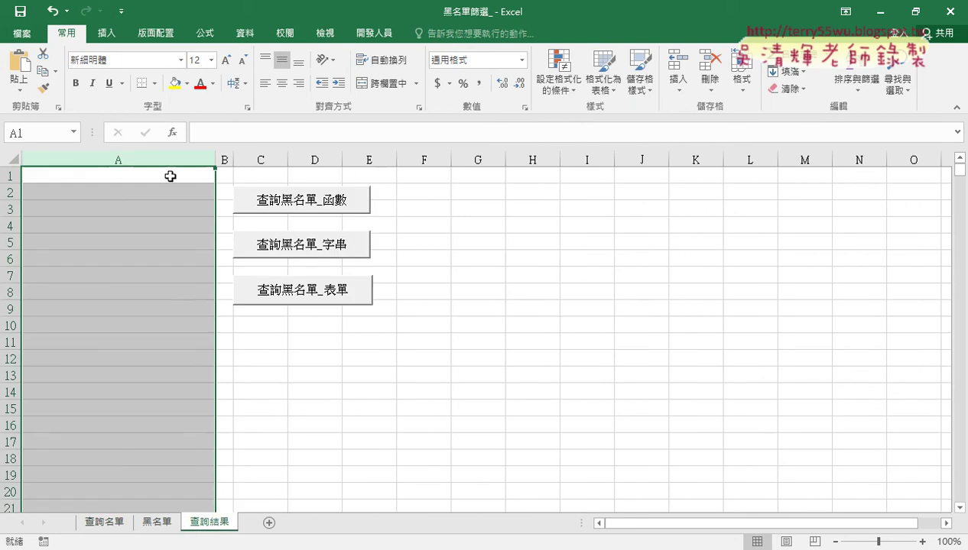
{"action": "left_click_drag", "start_coordinate": [171, 175], "coordinate": [164, 482]}
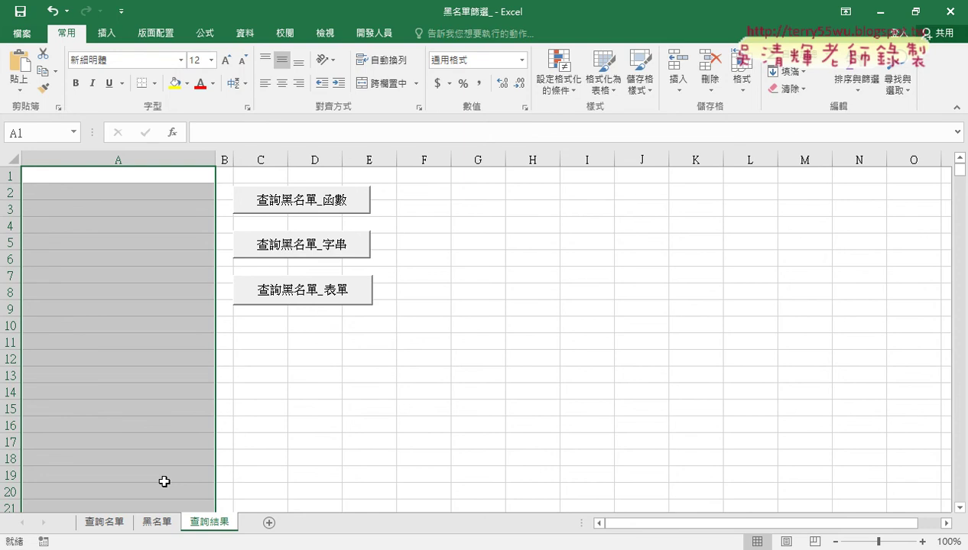
Flip between the 查詢名單 and 黑名單 e-mail lists to compare them, ending on 黑名單.
{"action": "left_click", "coordinate": [161, 523]}
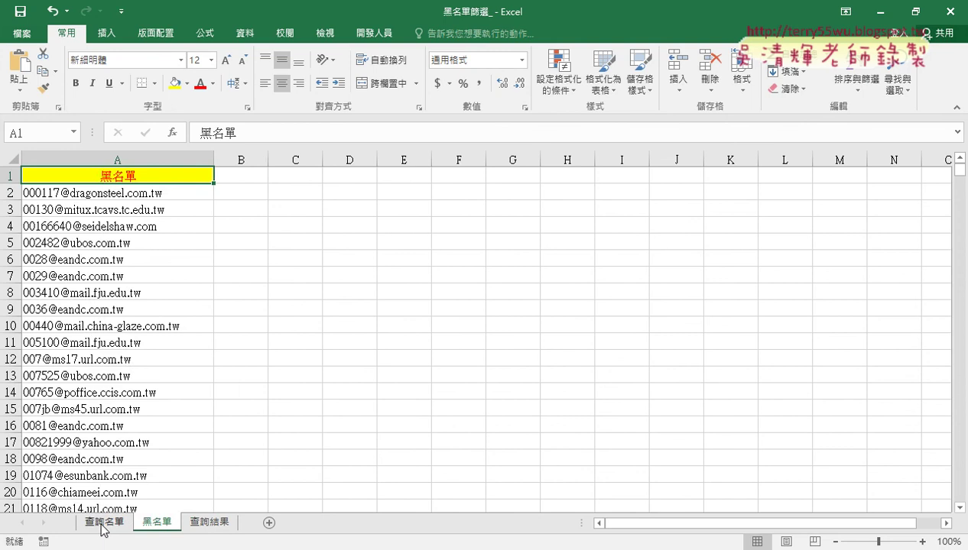
{"action": "left_click", "coordinate": [104, 525]}
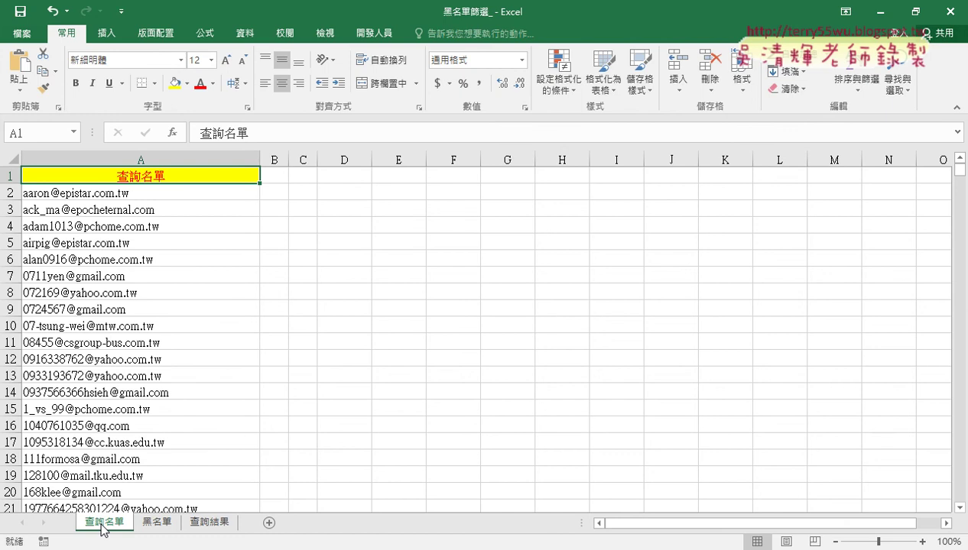
{"action": "left_click", "coordinate": [157, 522]}
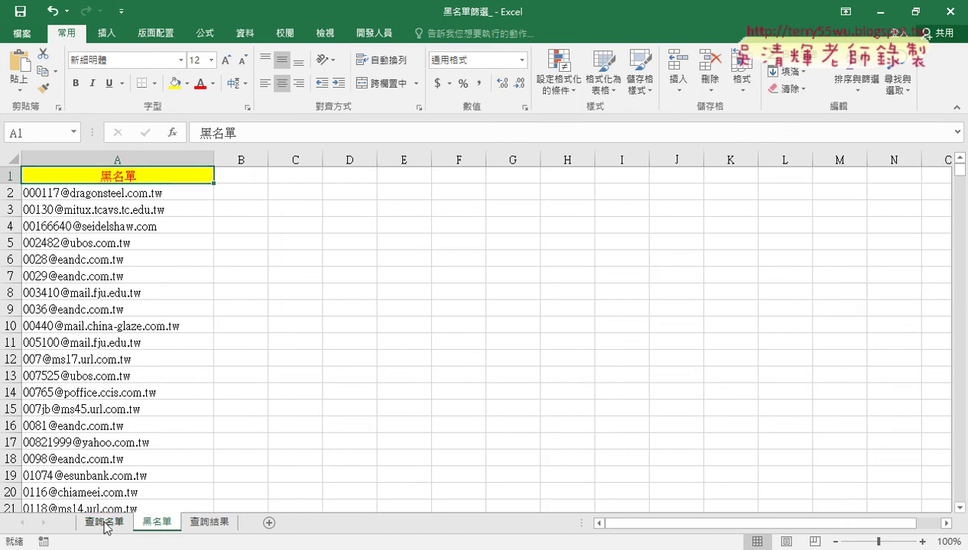
{"action": "left_click", "coordinate": [104, 523]}
{"action": "left_click", "coordinate": [158, 523]}
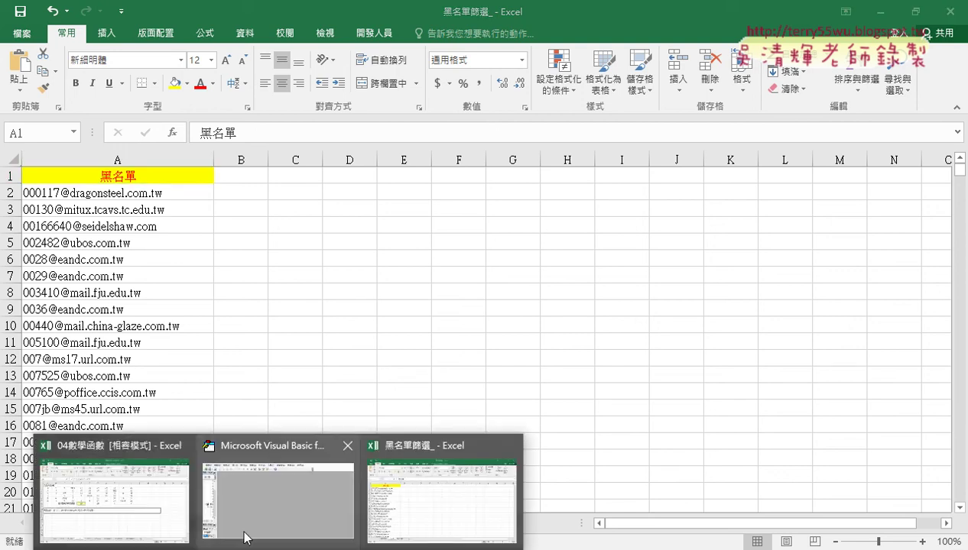
In 04數學函數, glance at the SUMIF and COUNTIF sheets, ending on COUNT with K8 showing 7.
{"action": "left_click", "coordinate": [117, 492]}
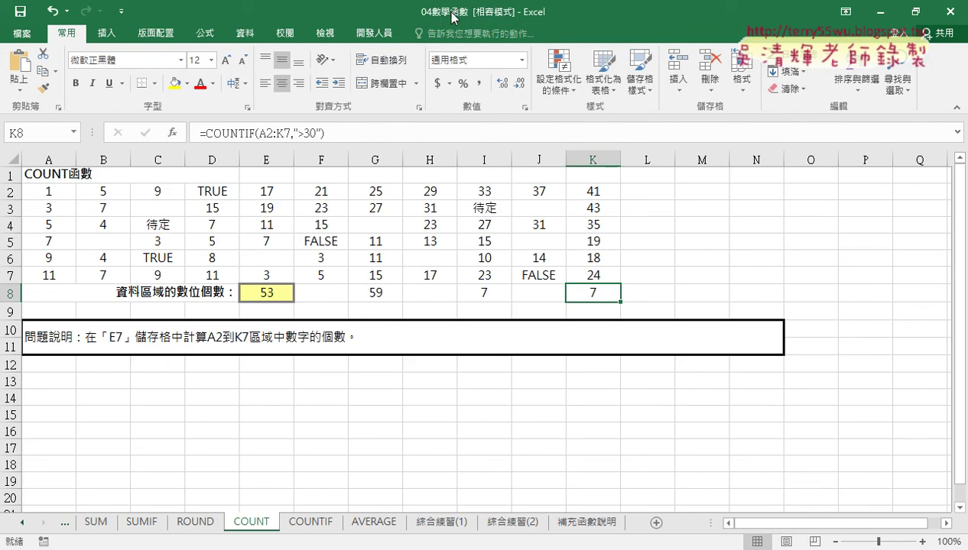
{"action": "left_click", "coordinate": [138, 523]}
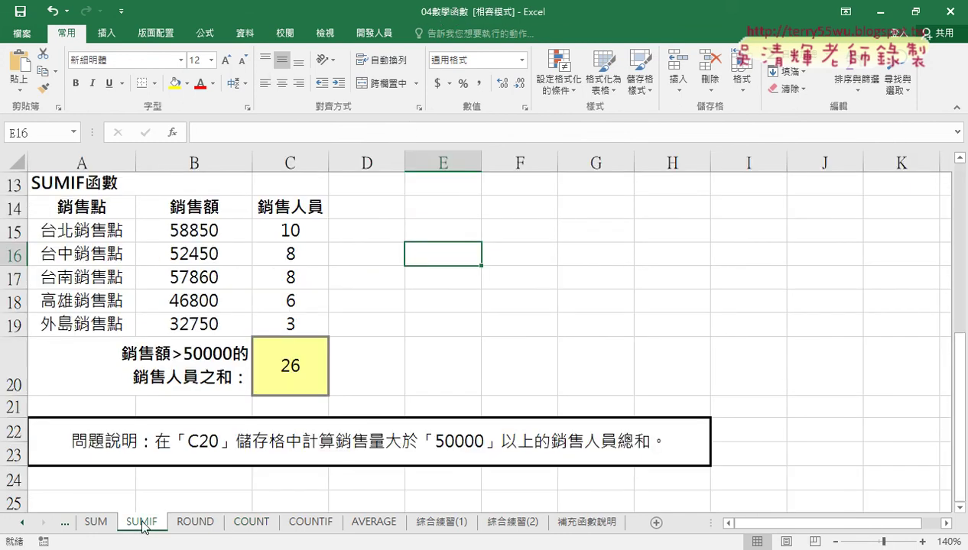
{"action": "left_click", "coordinate": [255, 526]}
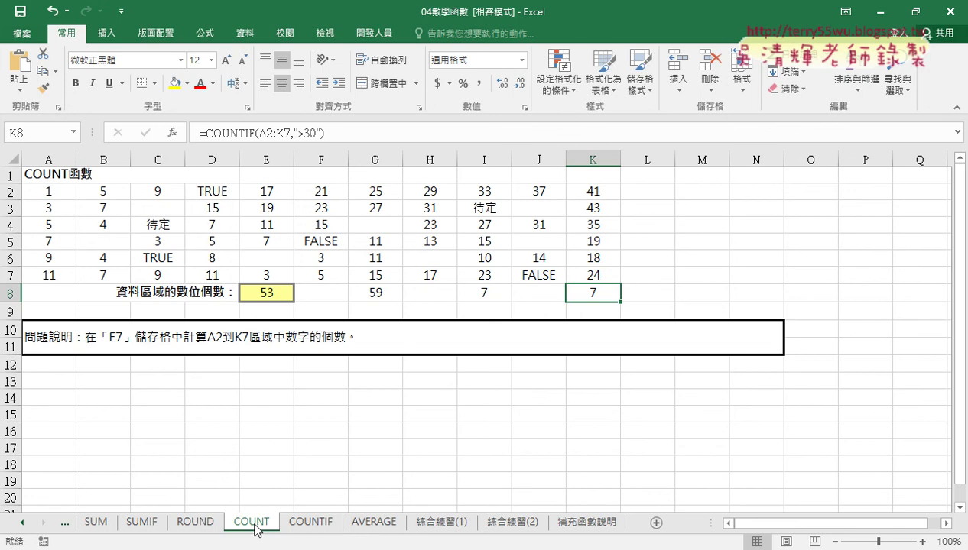
{"action": "left_click", "coordinate": [311, 525]}
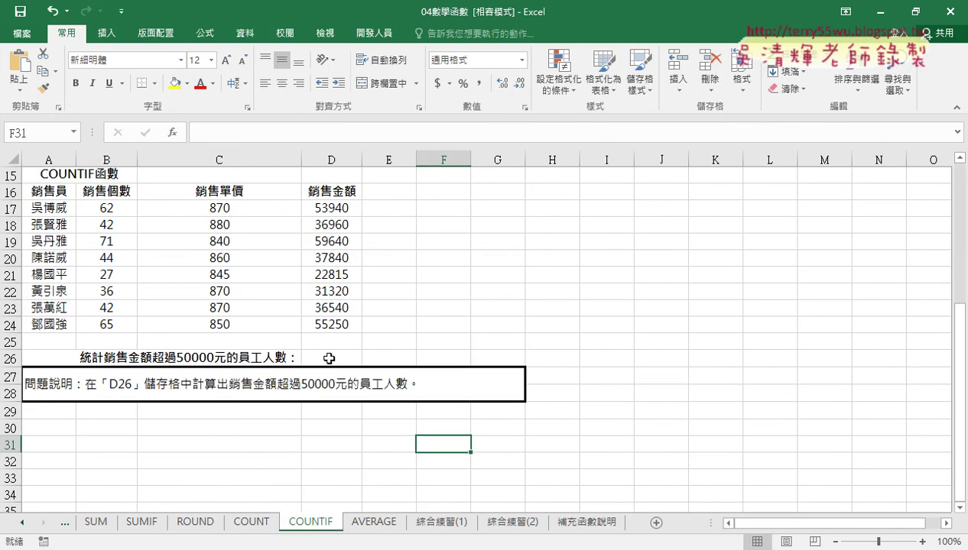
{"action": "left_click", "coordinate": [258, 525]}
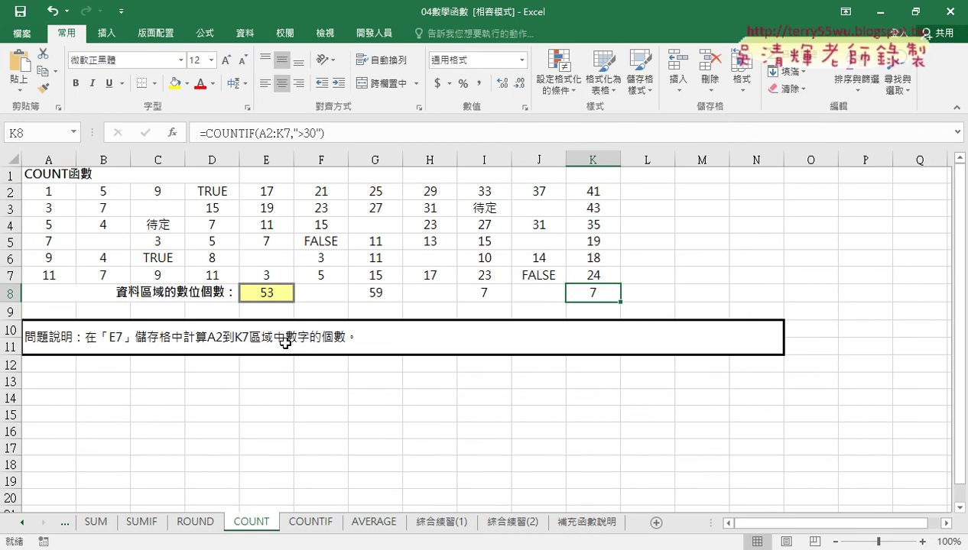